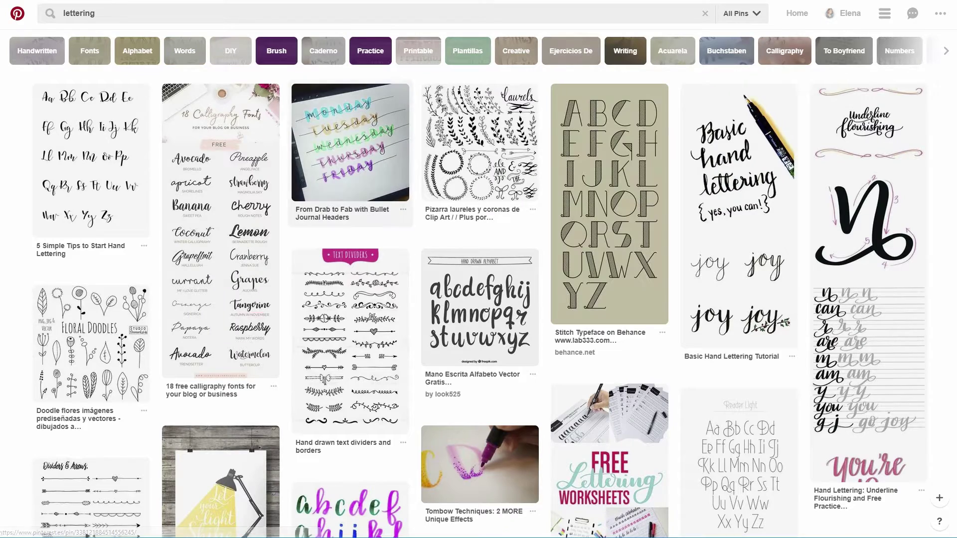
Scroll through the Pinterest 'lettering' search results
scroll(349, 174, down, 3)
scroll(348, 199, down, 2)
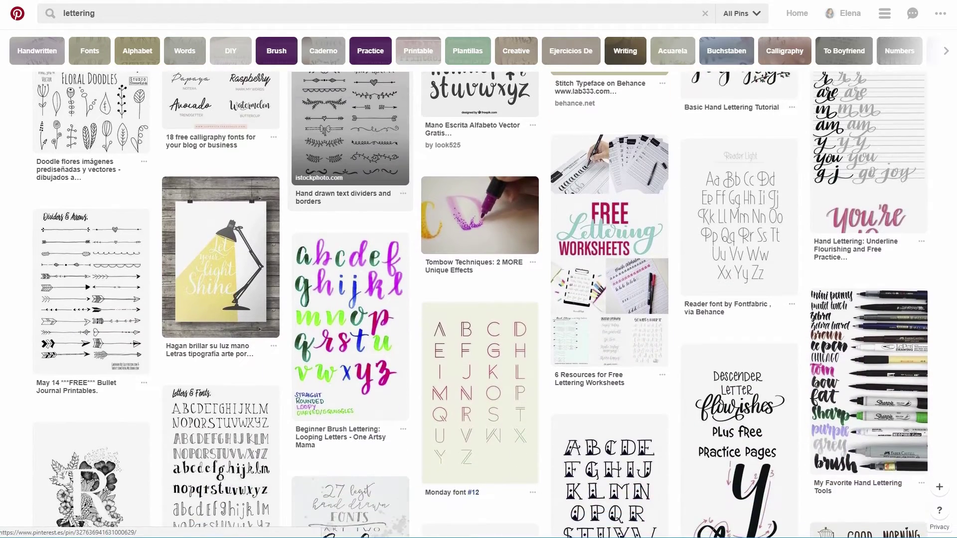
scroll(479, 210, down, 2)
scroll(478, 209, down, 1)
scroll(478, 224, down, 2)
scroll(478, 224, down, 1)
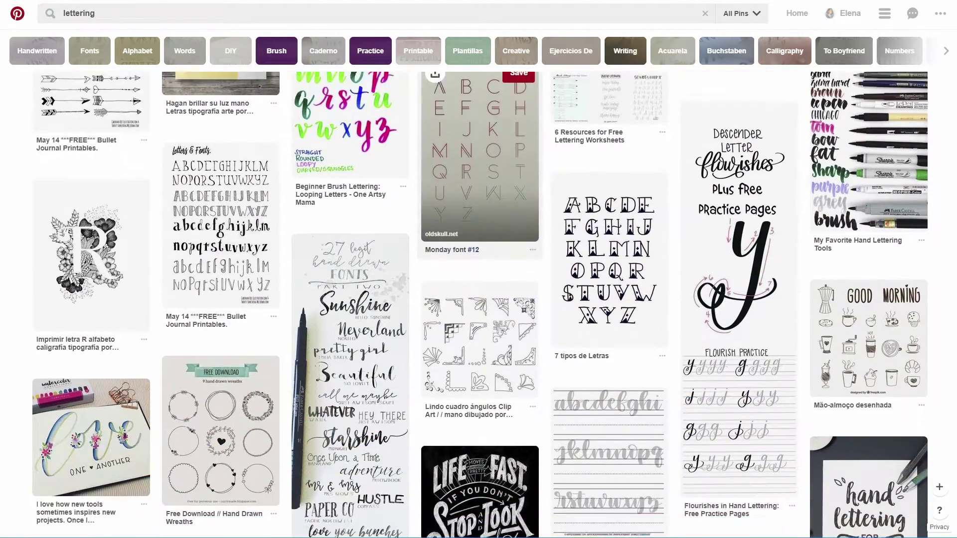
scroll(479, 224, down, 1)
scroll(478, 224, down, 3)
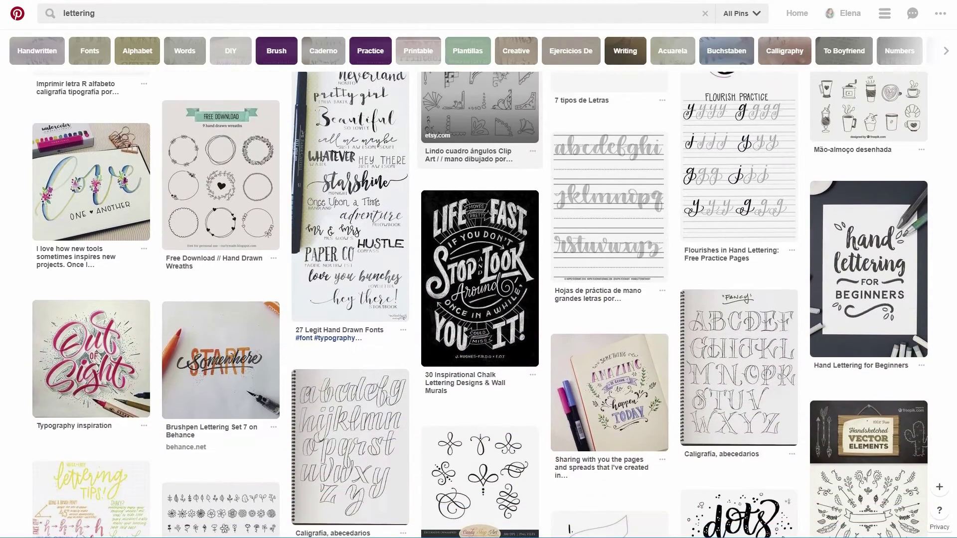
Refine the search to 'lettering, handwritten' and browse the new results
click(349, 13)
text(, handwritten)
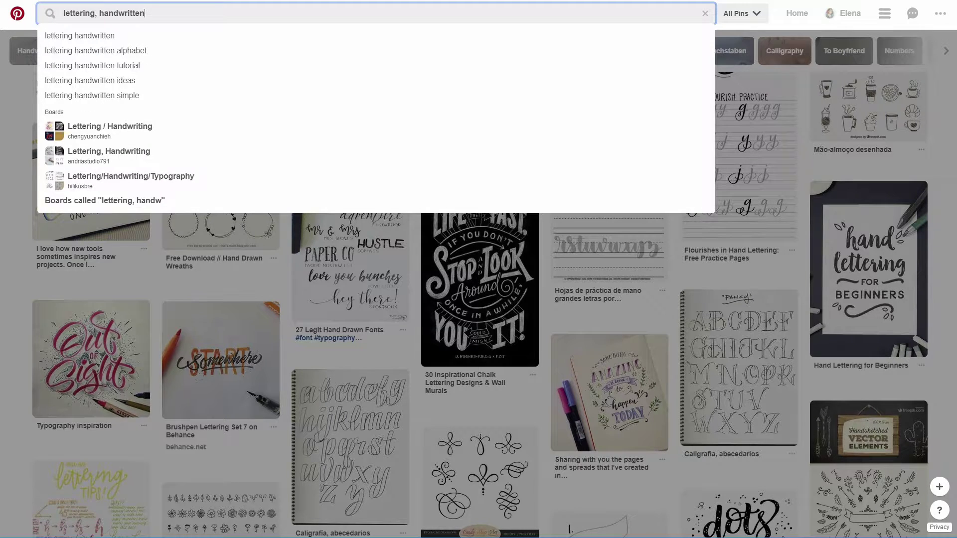
key(Return)
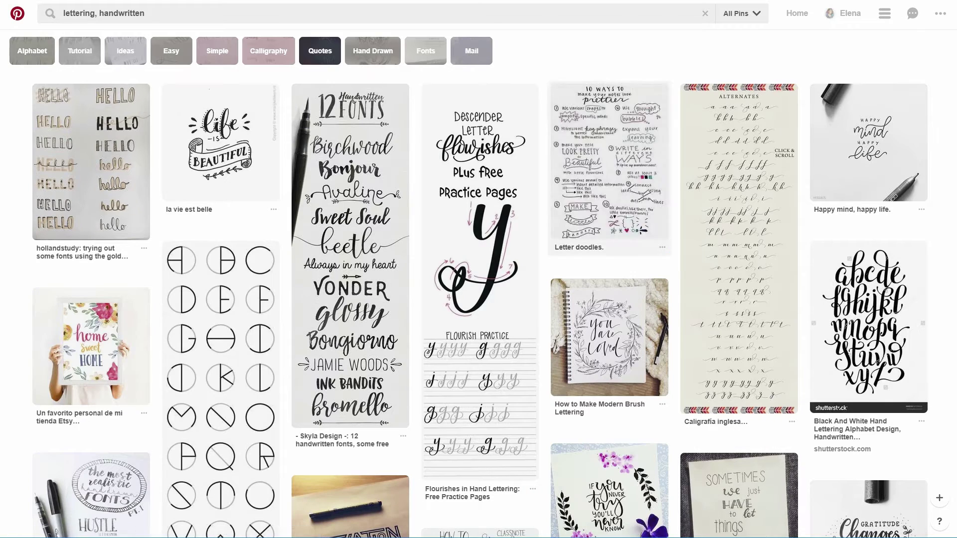
scroll(480, 307, down, 4)
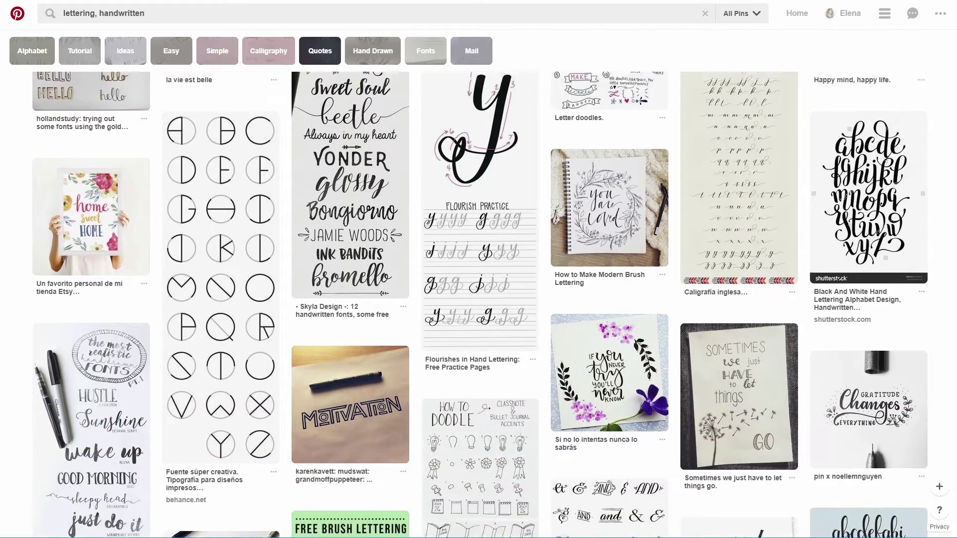
scroll(479, 307, down, 1)
scroll(480, 307, down, 2)
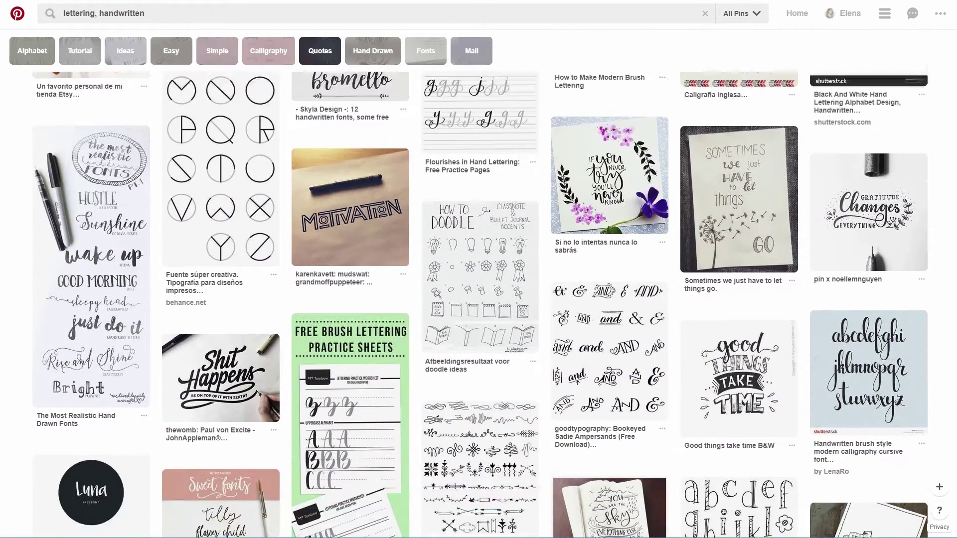
scroll(480, 307, down, 2)
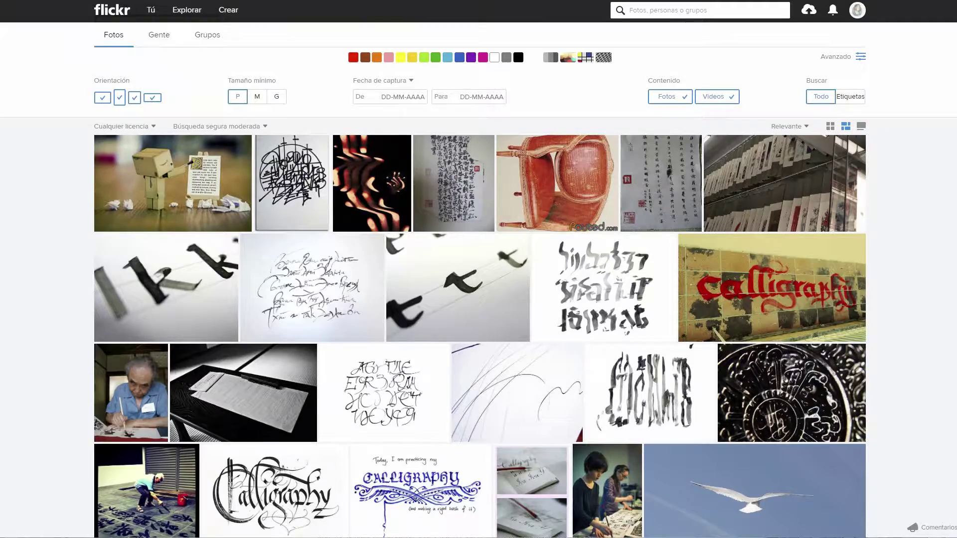
Browse further down the Flickr calligraphy photos for lettering inspiration
scroll(480, 335, down, 1)
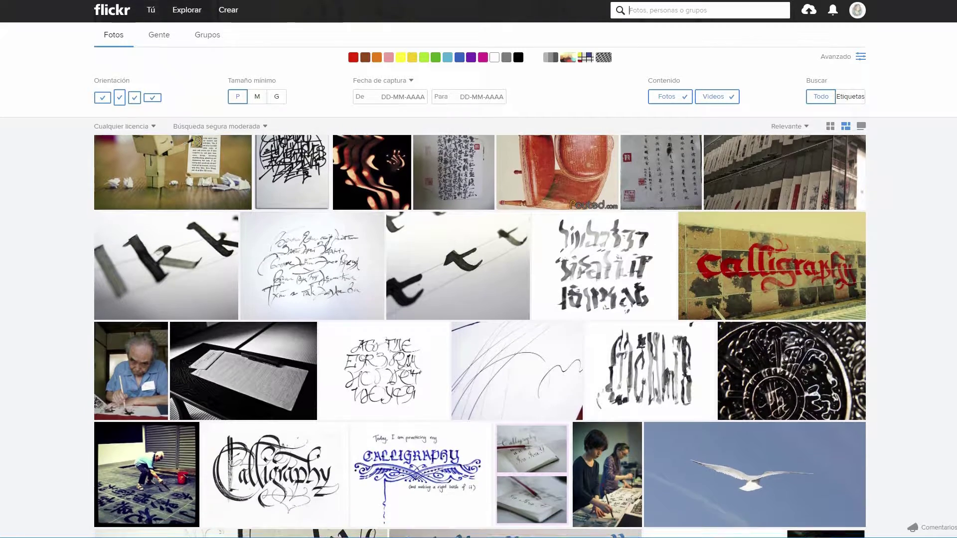
scroll(480, 335, down, 4)
scroll(480, 337, down, 2)
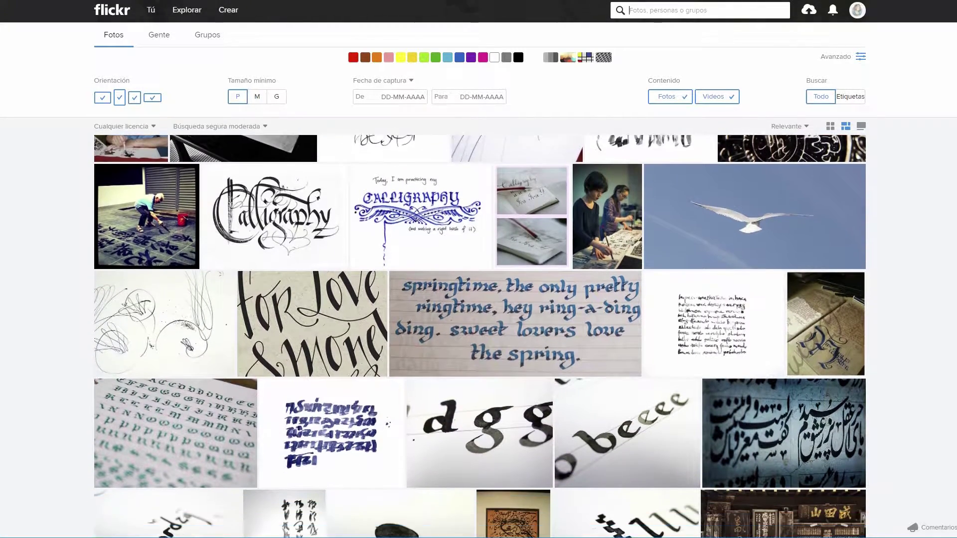
scroll(480, 336, down, 3)
scroll(480, 337, down, 4)
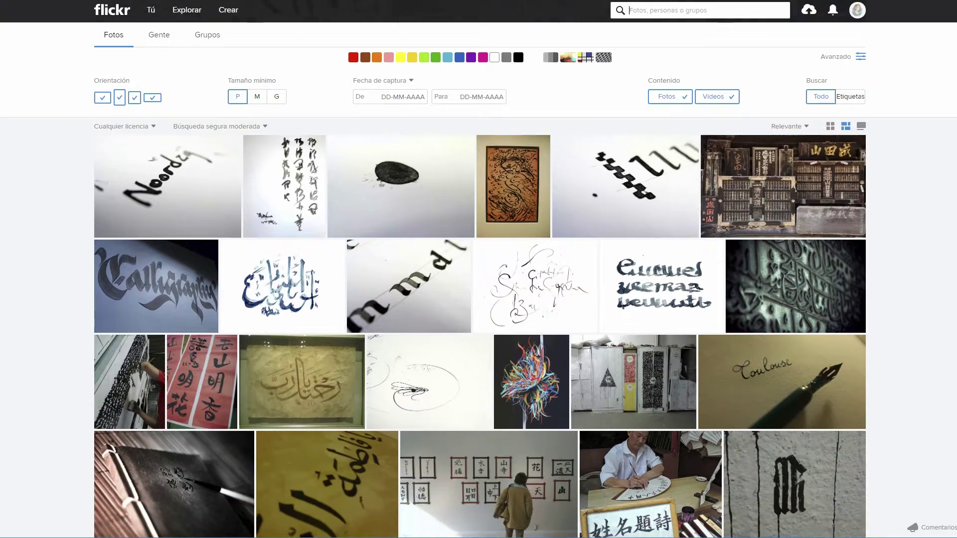
scroll(480, 336, down, 3)
scroll(480, 337, down, 1)
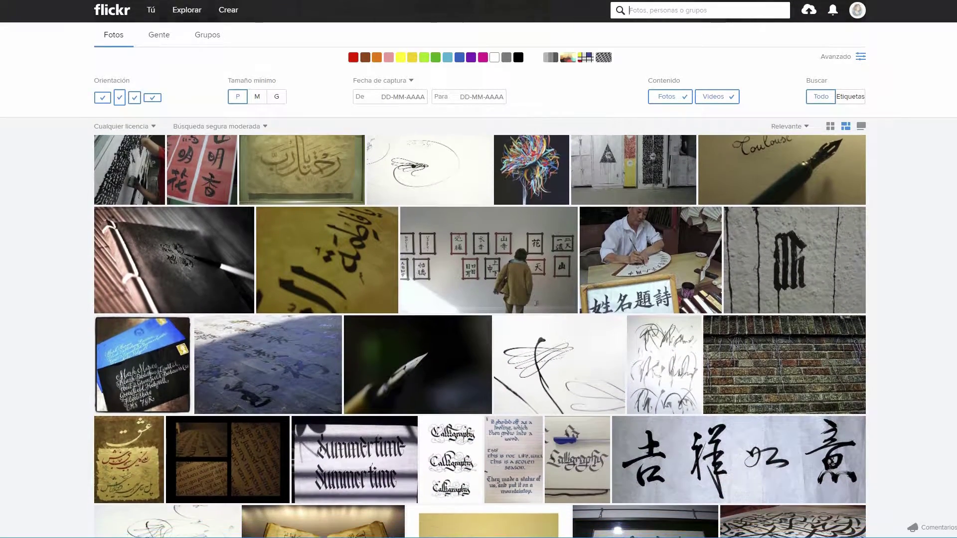
scroll(480, 336, down, 2)
scroll(480, 337, down, 2)
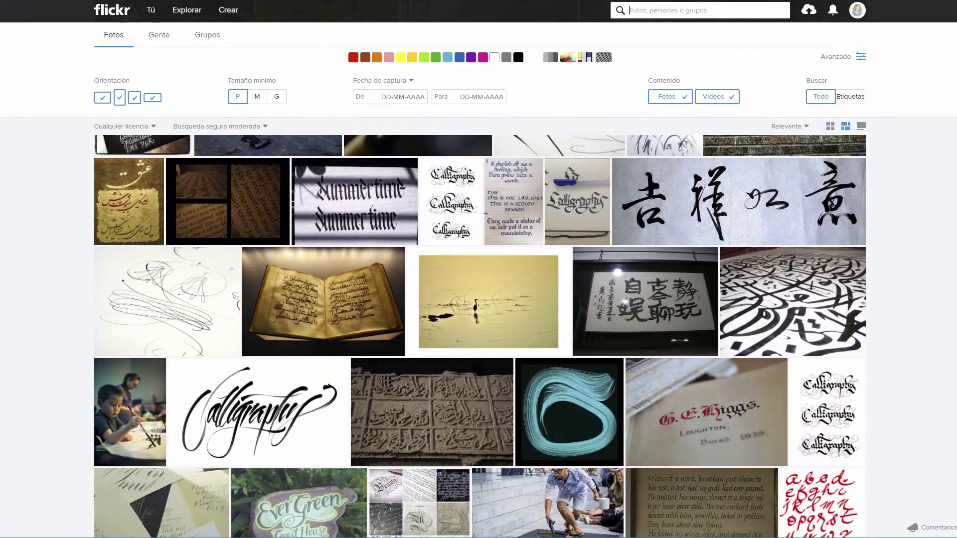
scroll(480, 336, down, 2)
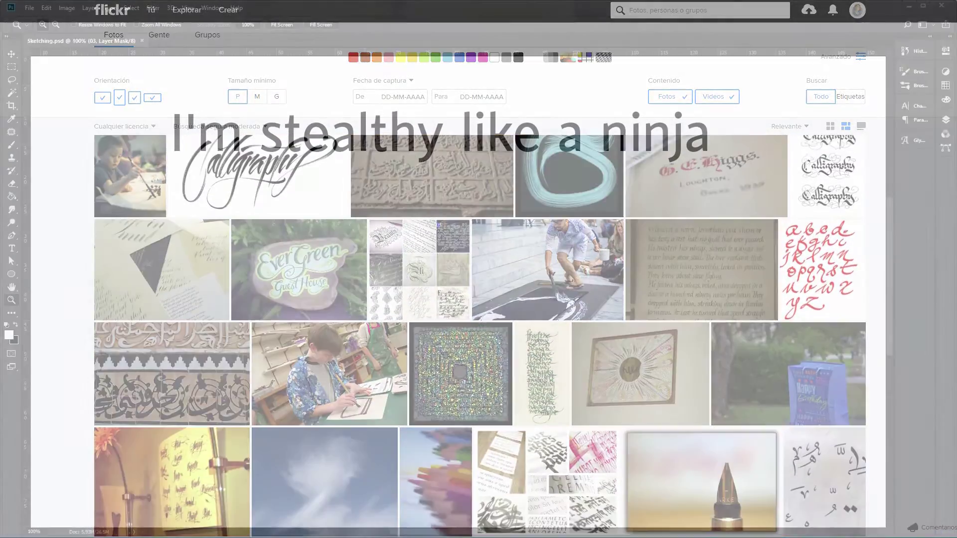
key(F7)
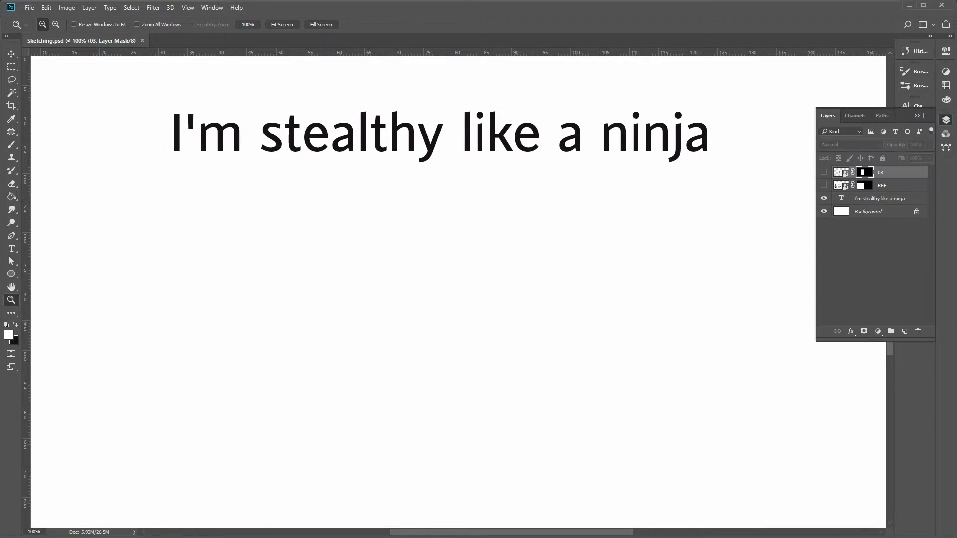
Show the 03 and REF reference layers, add empty Layer 1, and reset colours to black/white
click(824, 173)
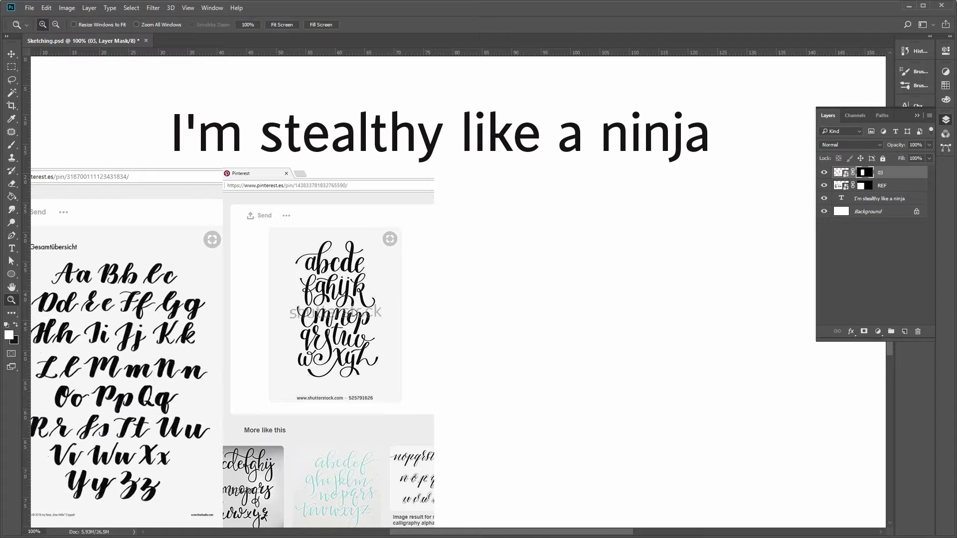
scroll(452, 292, left, 1)
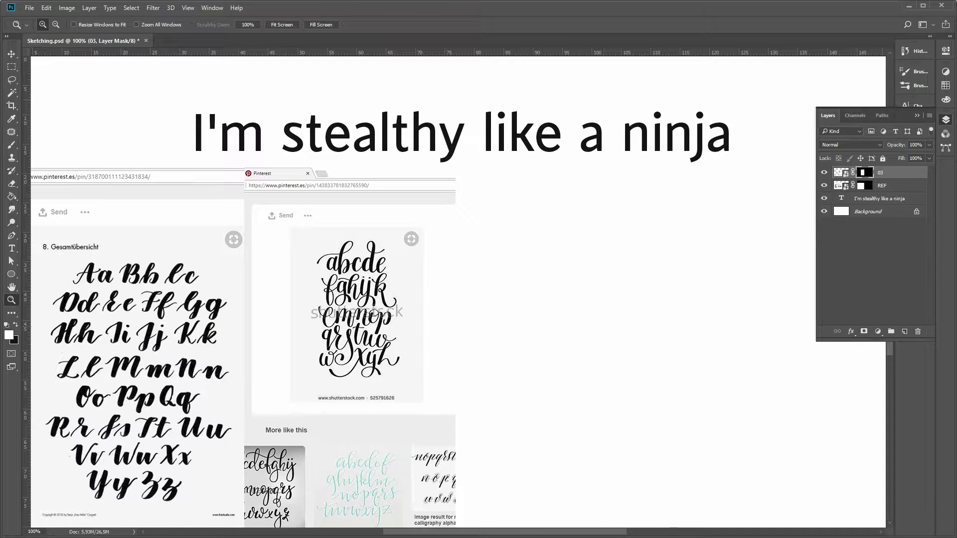
click(905, 332)
key(d)
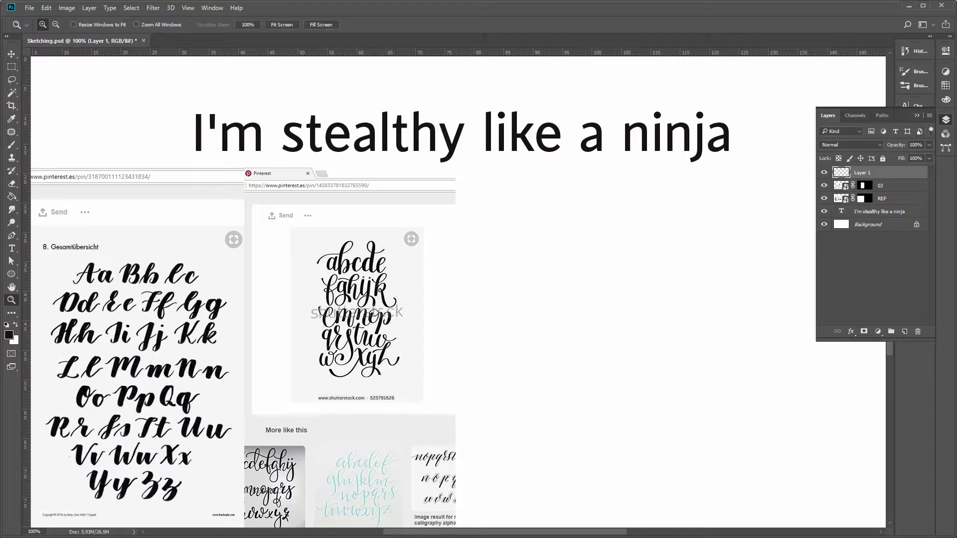
key(F7)
key(b)
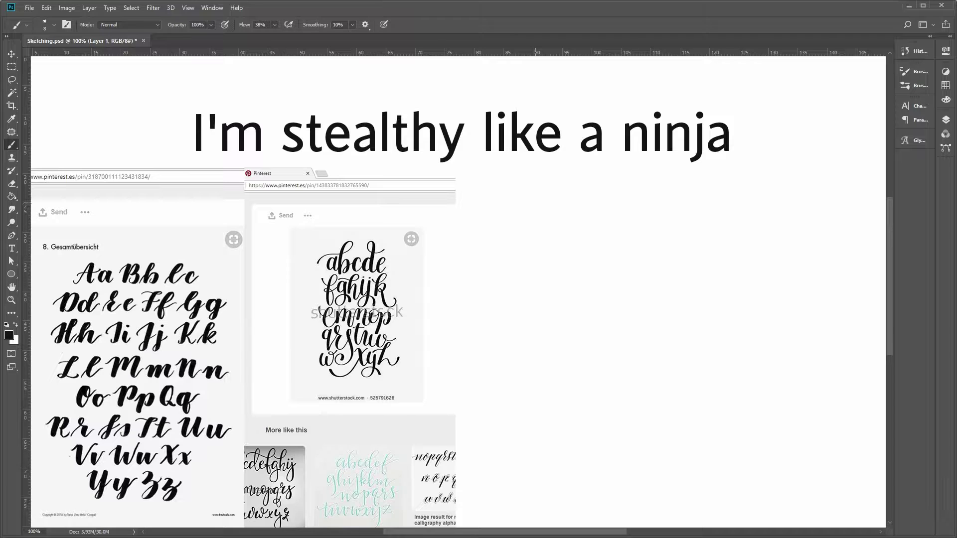
Pencil-sketch a slanted, outlined lowercase m with downstrokes, arches and base strokes
drag(542, 191, 516, 253)
mouse_move(540, 204)
mouse_down()
mouse_move(552, 245)
mouse_move(589, 191)
mouse_move(584, 247)
mouse_up()
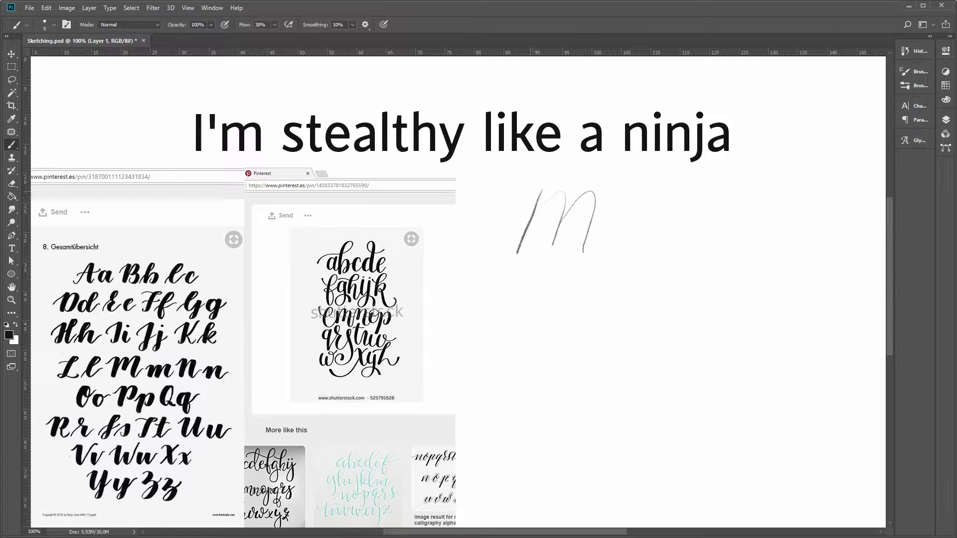
mouse_move(550, 185)
mouse_down()
mouse_move(523, 255)
mouse_move(511, 255)
mouse_move(530, 251)
mouse_up()
mouse_move(564, 185)
mouse_down()
mouse_move(544, 254)
mouse_move(560, 245)
mouse_move(557, 253)
mouse_up()
drag(541, 253, 559, 251)
mouse_move(562, 189)
mouse_down()
mouse_move(581, 184)
mouse_move(579, 253)
mouse_up()
drag(584, 223, 574, 259)
drag(608, 193, 593, 249)
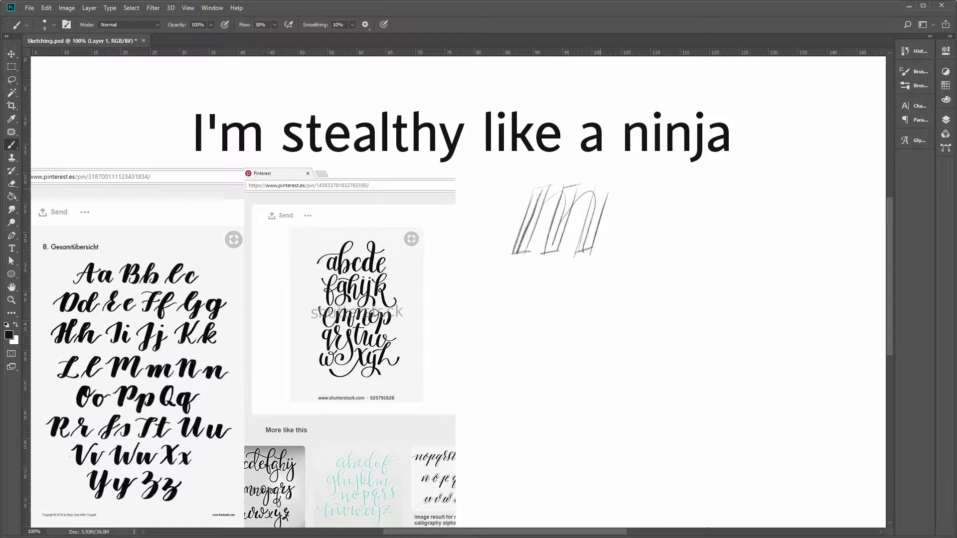
mouse_move(546, 198)
mouse_down()
mouse_move(571, 195)
mouse_move(566, 217)
mouse_move(606, 187)
mouse_up()
drag(545, 201, 584, 217)
Erase stray construction strokes from the m with a smaller eraser
key(e)
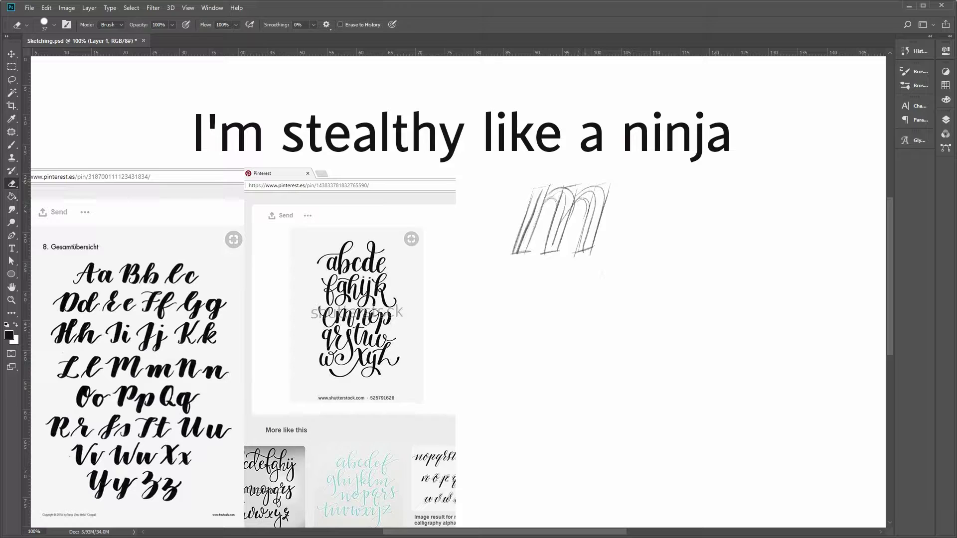
key(bracketleft)
key(bracketleft)
mouse_move(610, 185)
mouse_down()
mouse_move(578, 209)
mouse_move(587, 240)
mouse_up()
mouse_move(565, 195)
mouse_down()
mouse_move(553, 246)
mouse_move(524, 238)
mouse_move(521, 247)
mouse_up()
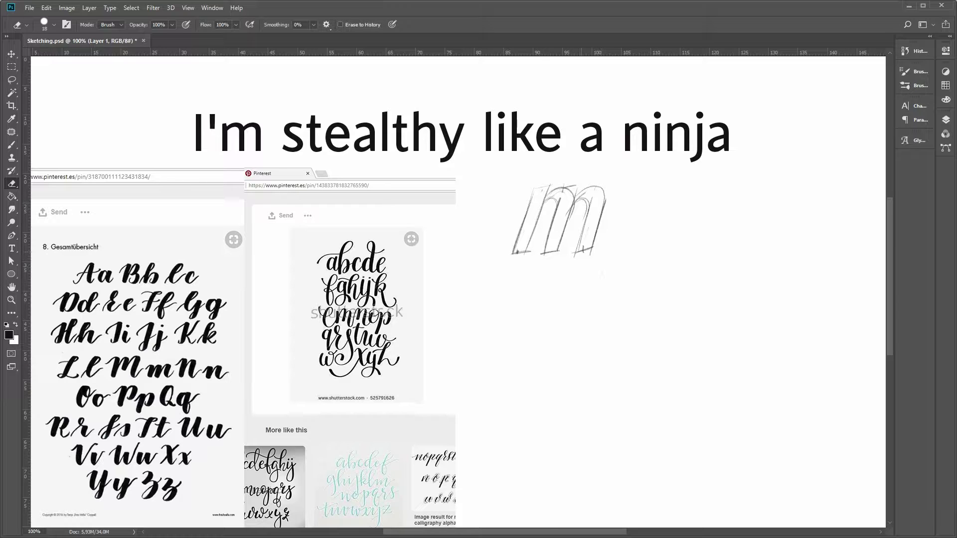
Duplicate the sketched m onto a new layer, move it right, and refine its strokes
key(l)
drag(600, 274, 603, 273)
key(ctrl+j)
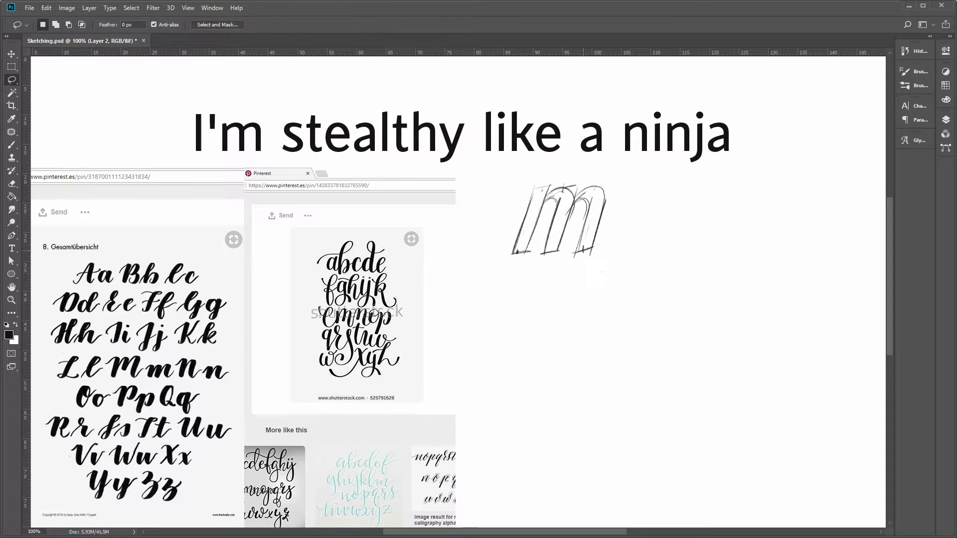
drag(588, 224, 705, 224)
key(e)
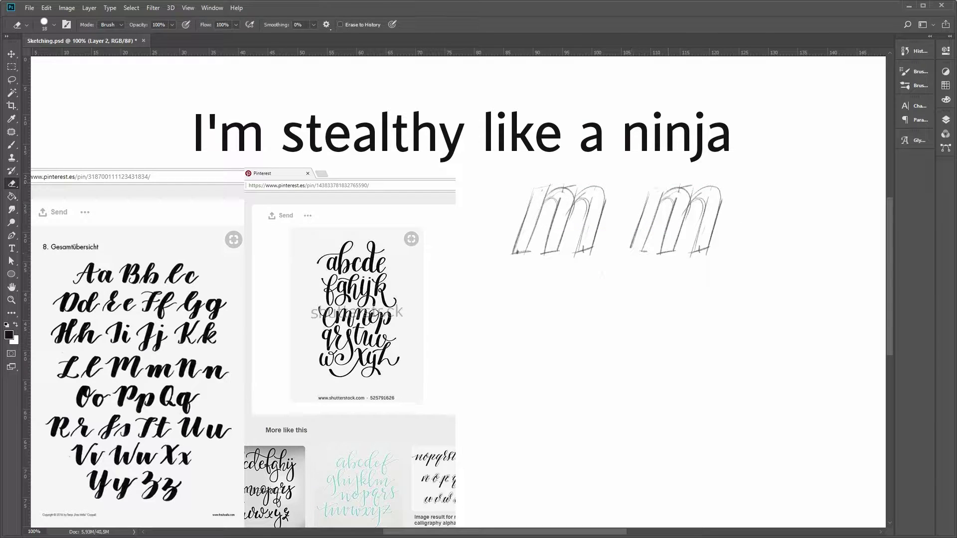
key(b)
drag(660, 188, 650, 195)
mouse_move(640, 249)
mouse_down()
mouse_move(628, 255)
mouse_move(677, 247)
mouse_up()
key(r)
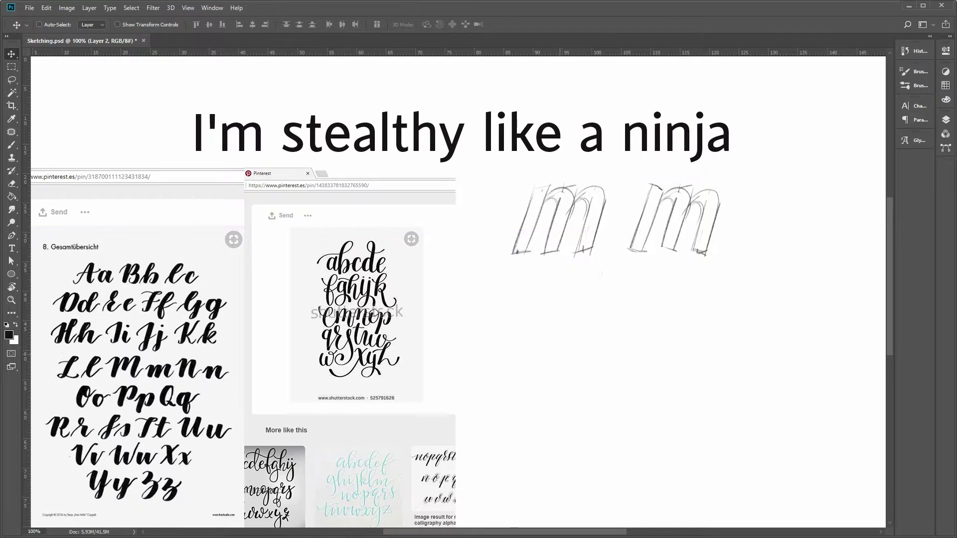
key(b)
Sketch an outlined slanted I with crossbar and base, plus an apostrophe, below the m
drag(537, 289, 496, 413)
mouse_move(555, 289)
mouse_down()
mouse_move(511, 413)
mouse_move(517, 407)
mouse_up()
drag(538, 287, 582, 269)
mouse_move(514, 273)
mouse_down()
mouse_move(583, 257)
mouse_move(581, 273)
mouse_up()
drag(516, 271, 515, 295)
mouse_move(480, 429)
mouse_down()
mouse_move(536, 407)
mouse_move(539, 423)
mouse_up()
mouse_move(539, 422)
mouse_down()
mouse_move(480, 441)
mouse_move(479, 427)
mouse_up()
mouse_move(573, 344)
mouse_down()
mouse_move(598, 321)
mouse_move(573, 345)
mouse_move(591, 403)
mouse_up()
Sketch the outlined m of I'm with its arches and thickened stems
mouse_move(609, 344)
mouse_down()
mouse_move(642, 341)
mouse_move(628, 399)
mouse_move(664, 398)
mouse_move(622, 339)
mouse_move(604, 401)
mouse_up()
drag(589, 405, 604, 402)
mouse_move(621, 349)
mouse_down()
mouse_move(638, 405)
mouse_move(627, 405)
mouse_up()
drag(624, 401, 640, 404)
mouse_move(653, 349)
mouse_down()
mouse_move(671, 406)
mouse_move(658, 406)
mouse_up()
drag(624, 348, 653, 333)
mouse_move(655, 342)
mouse_down()
mouse_move(676, 366)
mouse_move(681, 334)
mouse_up()
Clean the m's right leg and hatch the top and left stem of the I
key(e)
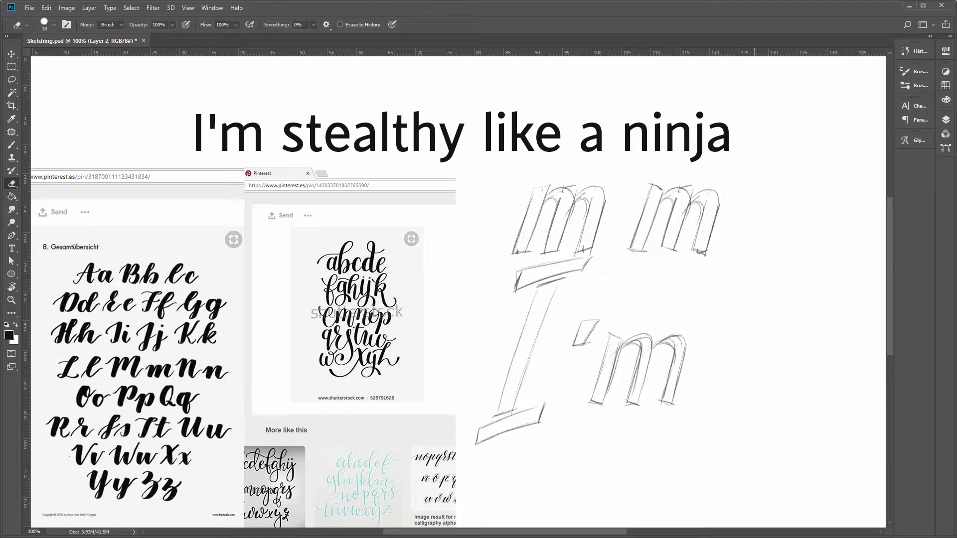
key(b)
key(e)
drag(678, 344, 671, 398)
key(b)
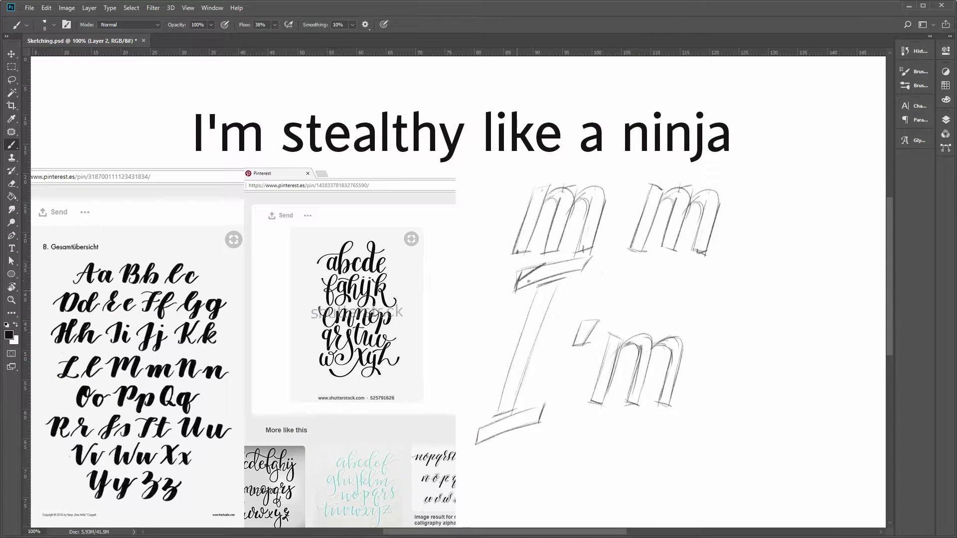
drag(519, 285, 578, 262)
drag(528, 321, 557, 289)
drag(511, 376, 531, 344)
Hatch the apostrophe and m, lightening and redrawing the m's stems
mouse_move(579, 344)
mouse_down()
mouse_move(590, 331)
mouse_move(650, 338)
mouse_up()
mouse_move(630, 391)
mouse_down()
mouse_move(683, 361)
mouse_move(633, 366)
mouse_move(623, 401)
mouse_up()
drag(668, 350, 655, 403)
key(e)
drag(643, 341, 629, 396)
drag(674, 344, 662, 394)
key(b)
drag(608, 336, 590, 401)
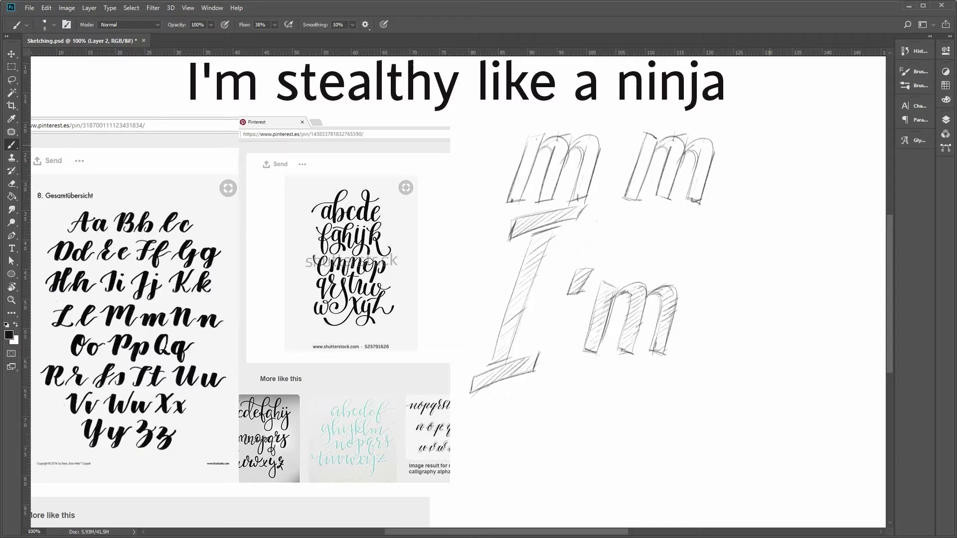
Sketch two loose a drafts beside the second m and a new a after I'm
mouse_move(787, 137)
mouse_down()
mouse_move(790, 196)
mouse_move(793, 182)
mouse_up()
drag(864, 142, 871, 196)
drag(771, 291, 776, 334)
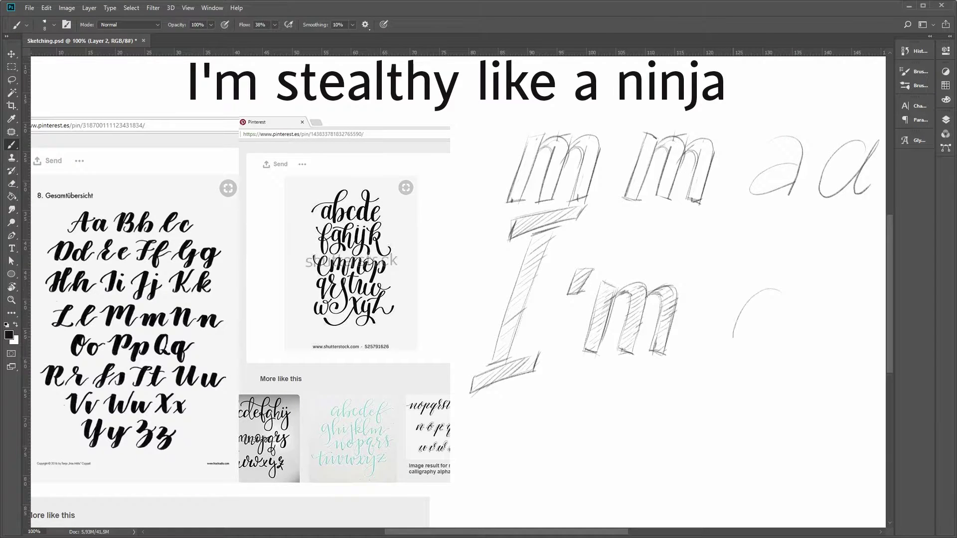
drag(768, 294, 763, 344)
mouse_move(790, 294)
mouse_down()
mouse_move(778, 329)
mouse_move(803, 335)
mouse_move(783, 346)
mouse_move(805, 335)
mouse_move(775, 301)
mouse_up()
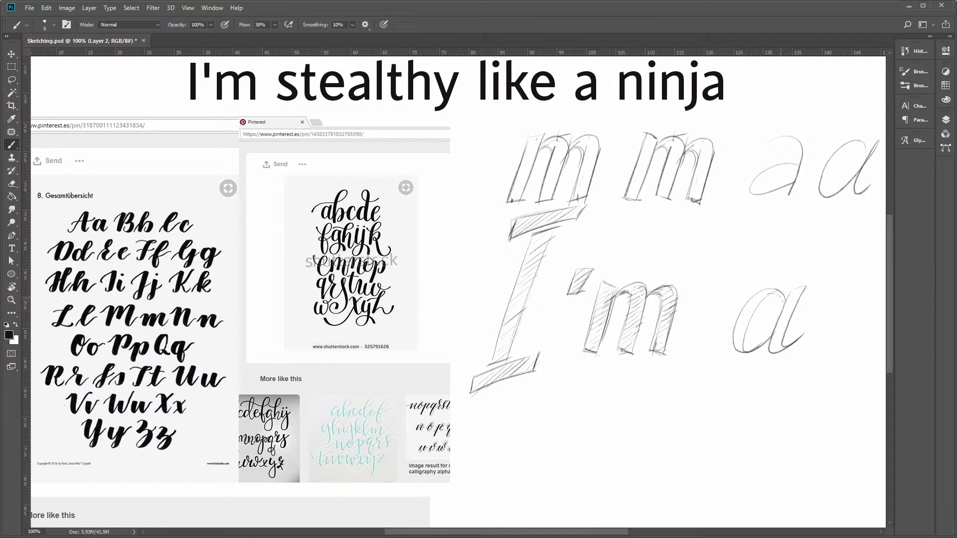
Retrace and hatch the a's left bowl and stem, undoing a stray tail stroke
mouse_move(773, 286)
mouse_down()
mouse_move(738, 315)
mouse_move(763, 351)
mouse_up()
mouse_move(771, 291)
mouse_down()
mouse_move(742, 312)
mouse_move(735, 348)
mouse_up()
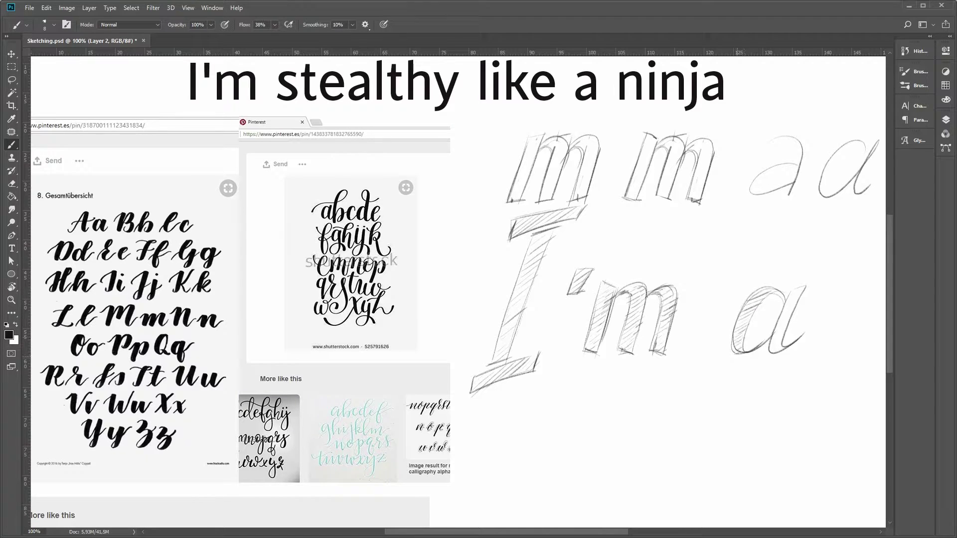
drag(804, 288, 771, 341)
drag(782, 337, 772, 347)
key(ctrl+z)
key(e)
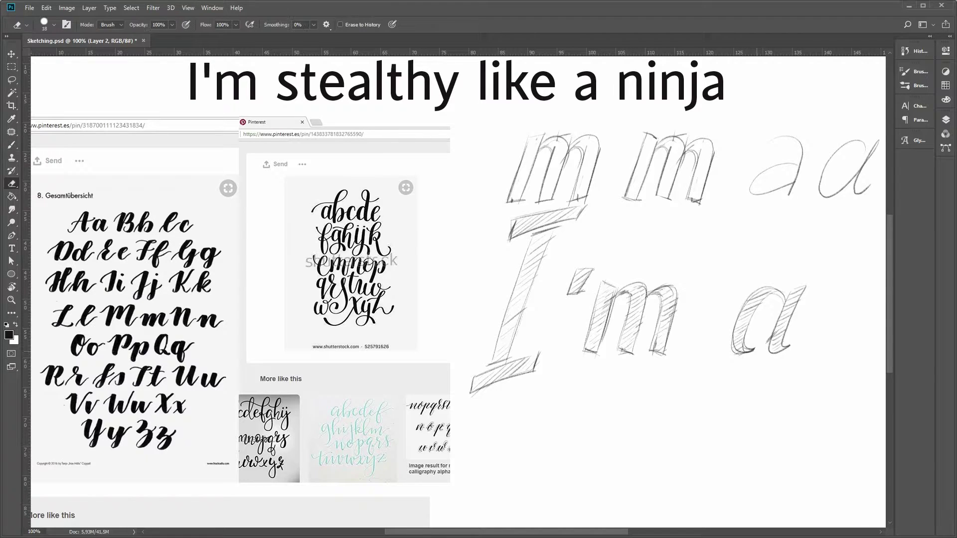
key(b)
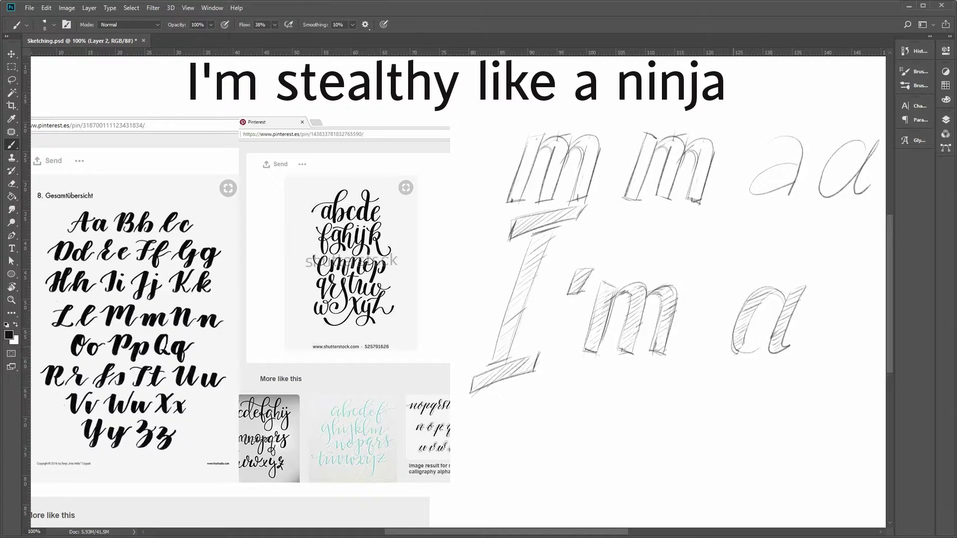
Hatch the a's lower bowl and extend its tail
mouse_move(745, 347)
mouse_down()
mouse_move(752, 331)
mouse_move(771, 335)
mouse_move(755, 344)
mouse_up()
mouse_move(749, 354)
mouse_down()
mouse_move(775, 338)
mouse_move(789, 346)
mouse_up()
key(e)
key(b)
key(e)
key(b)
drag(771, 354, 806, 334)
Add guide circles over the m and a, then clean and redraw the a's ascender and tail
drag(609, 266, 613, 267)
drag(799, 270, 805, 288)
key(e)
drag(804, 336, 780, 355)
key(b)
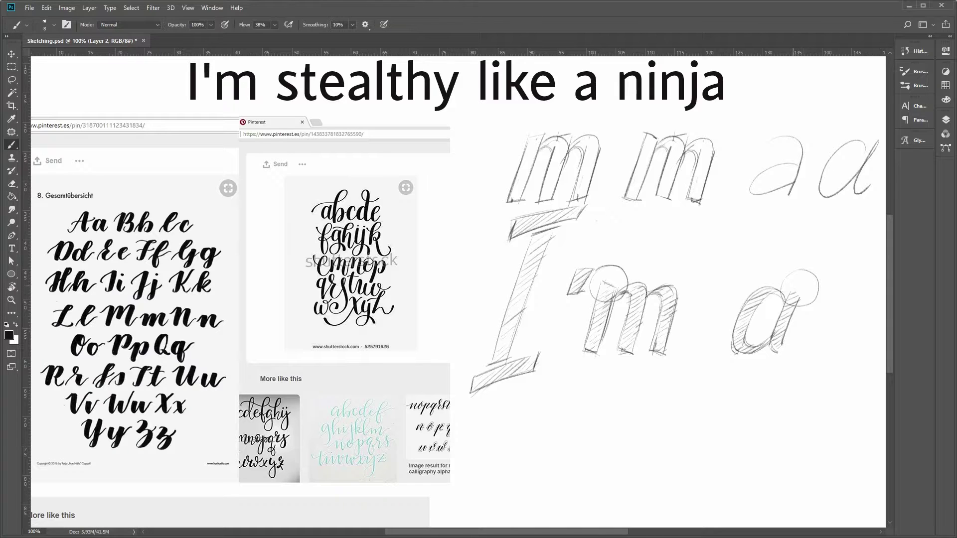
mouse_move(795, 294)
mouse_down()
mouse_move(802, 286)
mouse_move(785, 302)
mouse_up()
drag(802, 337, 775, 354)
Mark line breaks after 'stealthy' and 'a' in the phrase layout
key(z)
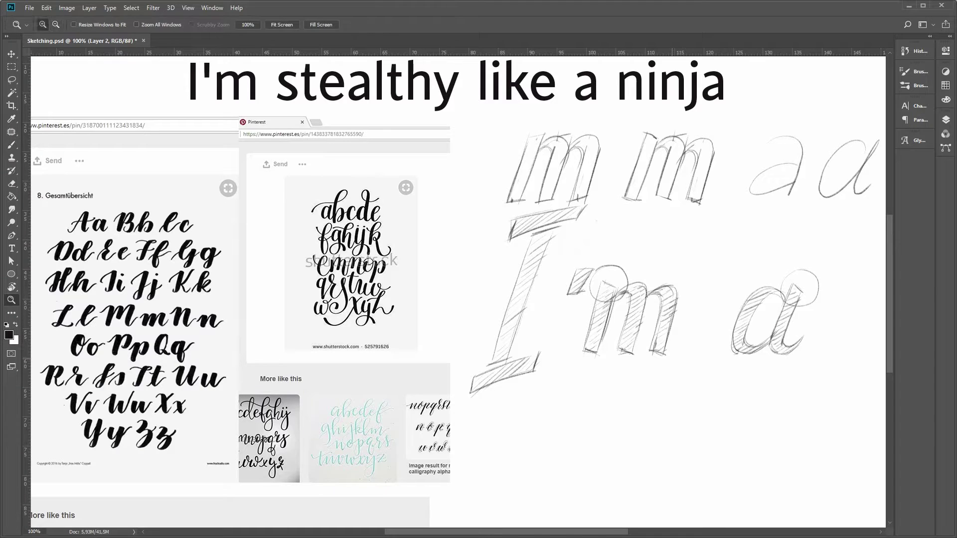
alt+click(668, 386)
click(616, 278)
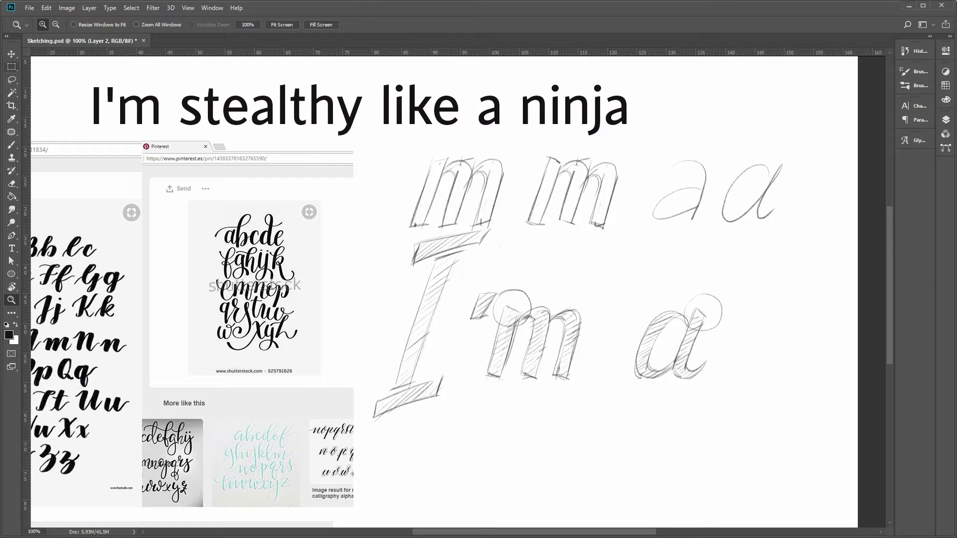
scroll(448, 289, left, 2)
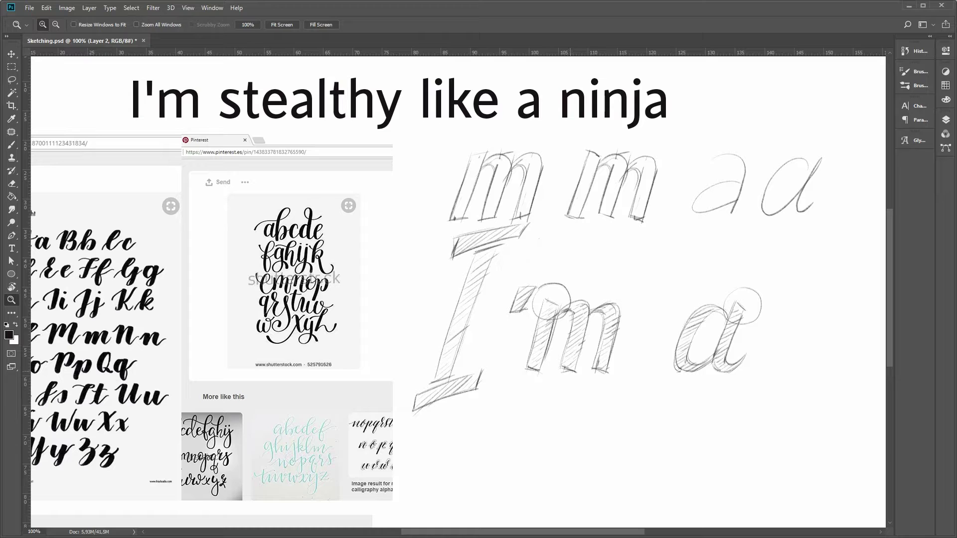
key(b)
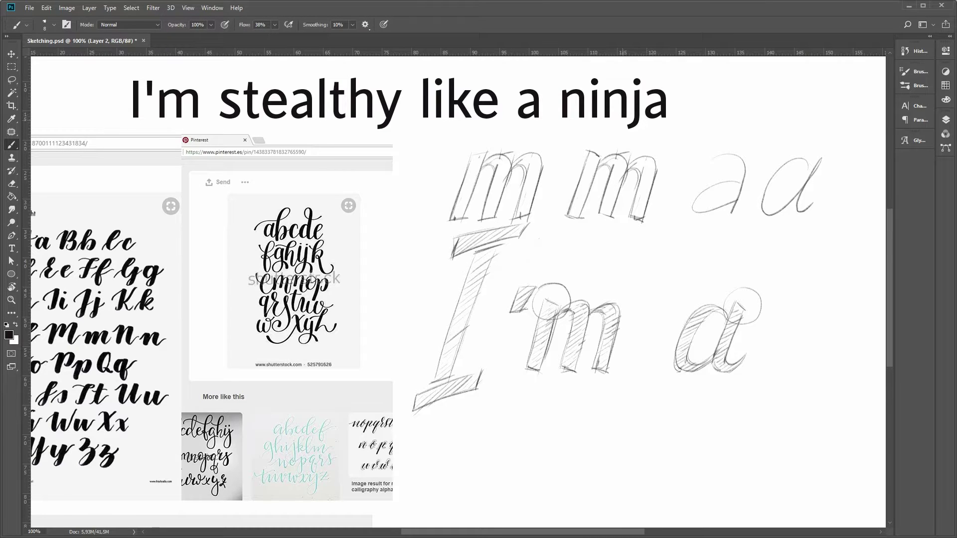
drag(416, 67, 400, 130)
drag(409, 92, 394, 144)
drag(564, 72, 537, 141)
Draw three baselines and handwrite "I'm stealthy" on the top line
drag(588, 424, 671, 417)
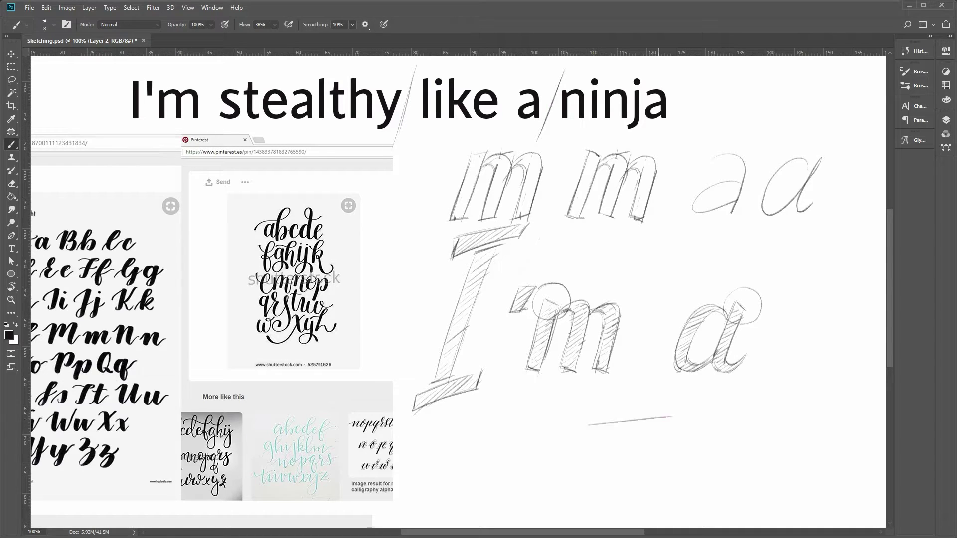
drag(594, 452, 672, 442)
drag(597, 481, 674, 470)
mouse_move(598, 402)
mouse_down()
mouse_move(593, 426)
mouse_move(629, 423)
mouse_up()
mouse_move(653, 393)
mouse_down()
mouse_move(649, 418)
mouse_move(686, 420)
mouse_up()
drag(701, 383, 693, 413)
mouse_move(708, 383)
mouse_down()
mouse_move(700, 414)
mouse_move(726, 411)
mouse_move(729, 432)
mouse_up()
Handwrite "like a" on the second line and "NINJA" on the bottom line
mouse_move(627, 425)
mouse_down()
mouse_move(620, 448)
mouse_move(633, 446)
mouse_up()
mouse_move(647, 422)
mouse_down()
mouse_move(641, 447)
mouse_move(687, 439)
mouse_up()
drag(700, 430, 710, 435)
mouse_move(609, 458)
mouse_down()
mouse_move(601, 481)
mouse_move(631, 457)
mouse_move(643, 478)
mouse_up()
mouse_move(663, 452)
mouse_down()
mouse_move(656, 478)
mouse_move(687, 448)
mouse_move(682, 471)
mouse_up()
drag(710, 479, 729, 466)
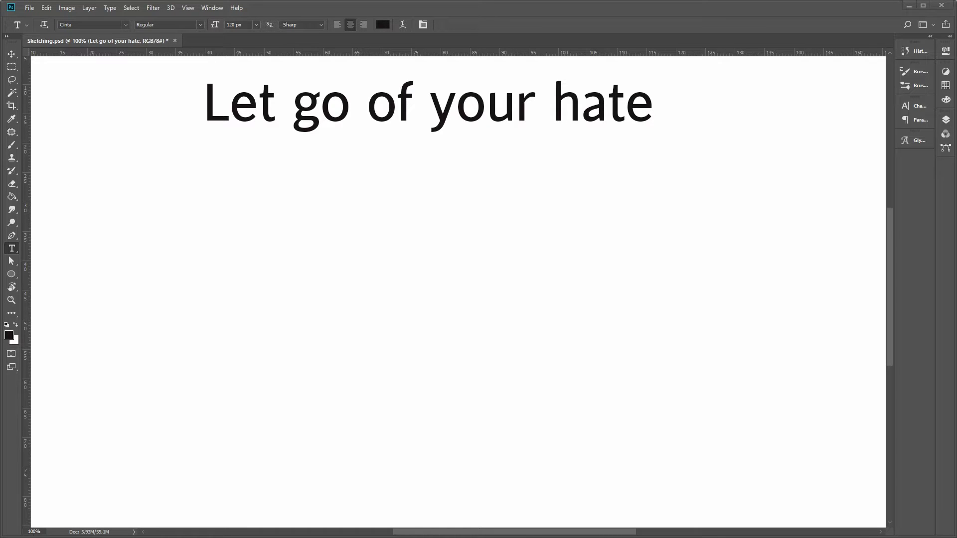
Show the layer 01 calligraphy reference, brush on Layer 3, and mark a break after 'go'
click(945, 120)
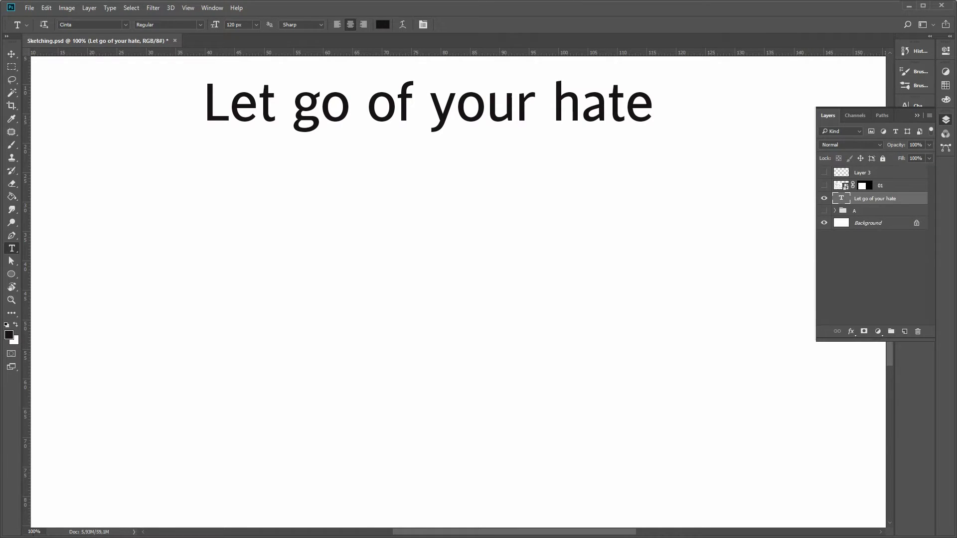
click(824, 185)
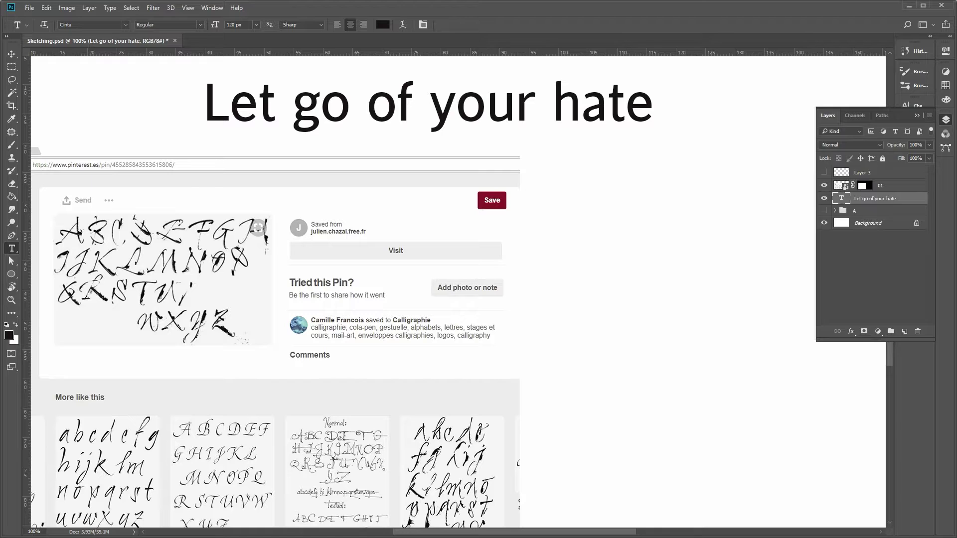
click(862, 173)
click(946, 120)
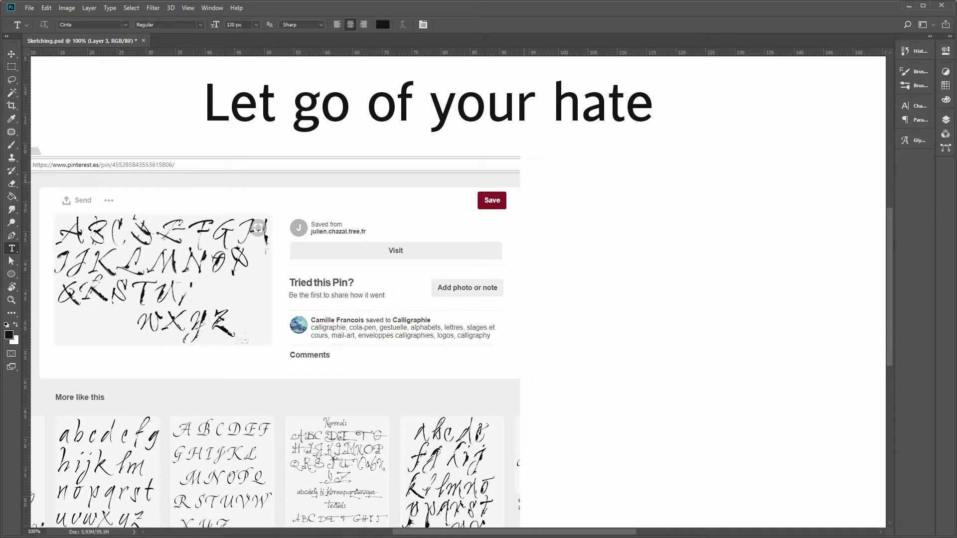
key(b)
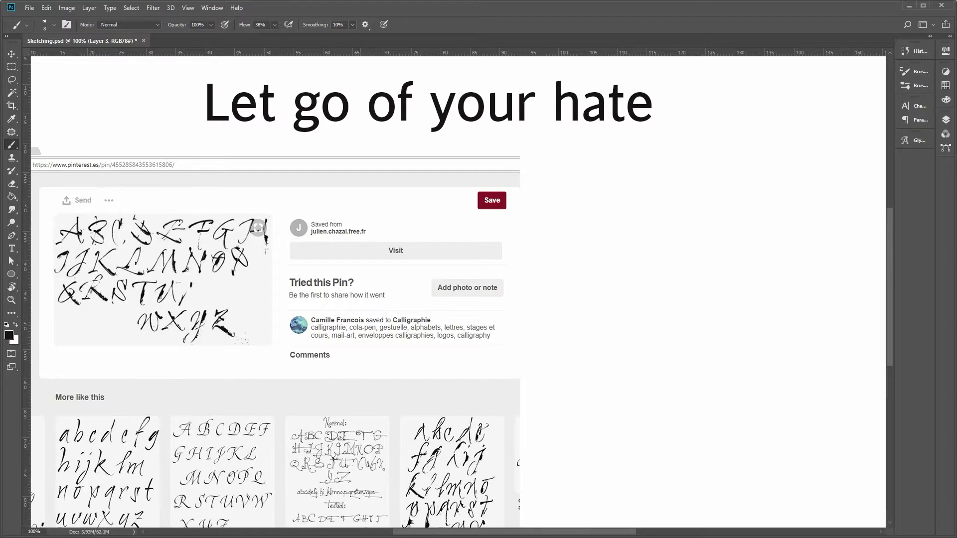
drag(353, 149, 366, 66)
Mark a line break after 'your' and pencil three stacked guide baselines
drag(549, 66, 534, 143)
drag(570, 186, 665, 189)
drag(565, 217, 669, 215)
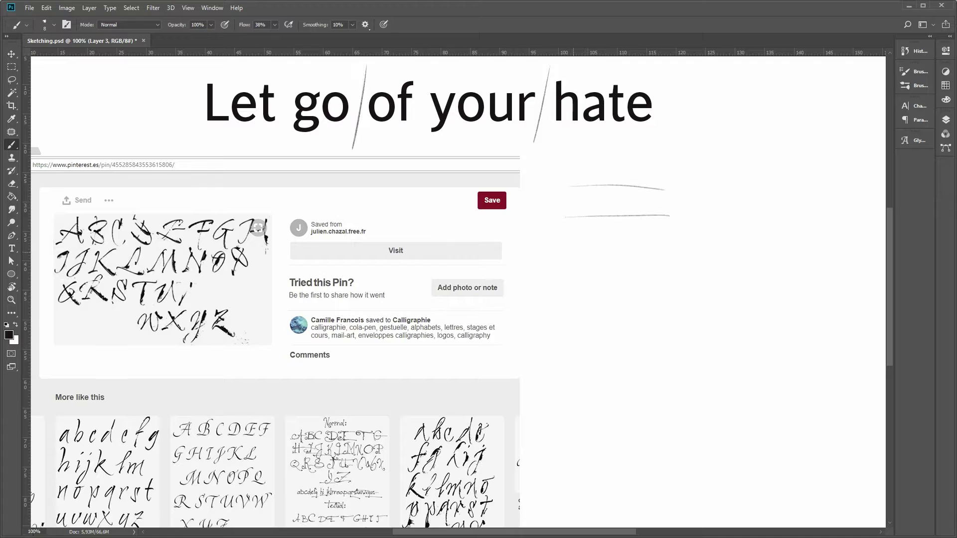
drag(571, 252, 676, 251)
Sketch capital 'LET GO' on the top line and 'OF YOUR' on the second
mouse_move(587, 165)
mouse_down()
mouse_move(604, 186)
mouse_move(615, 174)
mouse_up()
mouse_move(674, 166)
mouse_down()
mouse_move(656, 173)
mouse_move(694, 165)
mouse_up()
drag(595, 195, 611, 214)
drag(609, 196, 623, 195)
drag(608, 205, 644, 207)
mouse_move(650, 196)
mouse_down()
mouse_move(641, 217)
mouse_move(662, 197)
mouse_up()
mouse_move(675, 196)
mouse_down()
mouse_move(695, 213)
mouse_move(716, 212)
mouse_up()
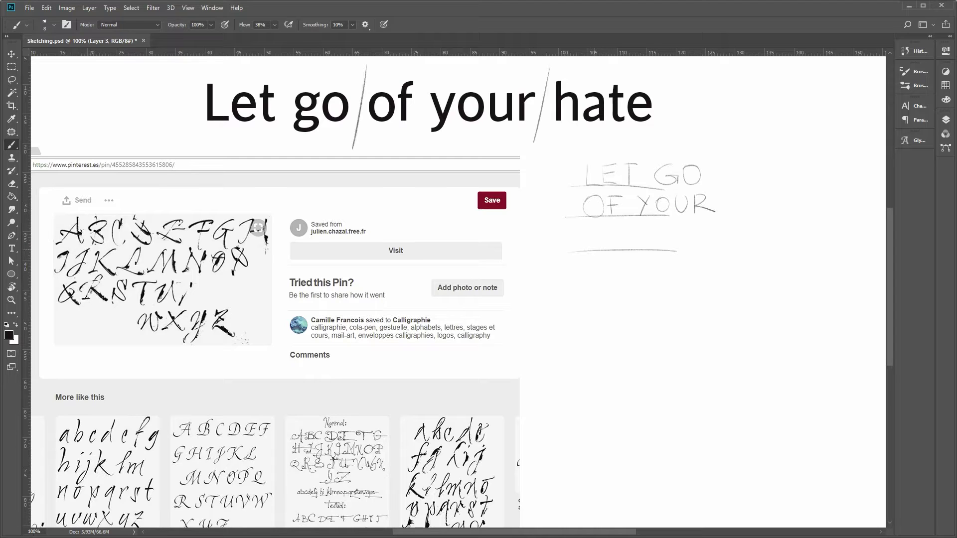
Sketch 'HATE' on the third line, then select 'of your hate' in the typed heading
mouse_move(597, 228)
mouse_down()
mouse_move(584, 286)
mouse_move(614, 279)
mouse_up()
drag(629, 230, 626, 278)
drag(632, 227, 650, 277)
drag(643, 225, 670, 225)
mouse_move(668, 225)
mouse_down()
mouse_move(666, 272)
mouse_move(679, 275)
mouse_up()
mouse_move(679, 226)
mouse_down()
mouse_move(694, 224)
mouse_move(698, 259)
mouse_up()
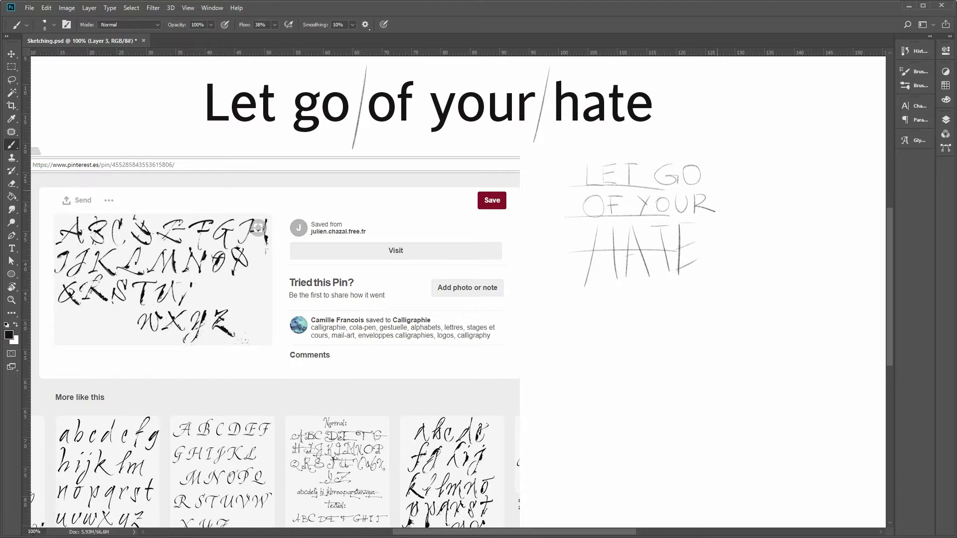
drag(381, 105, 670, 105)
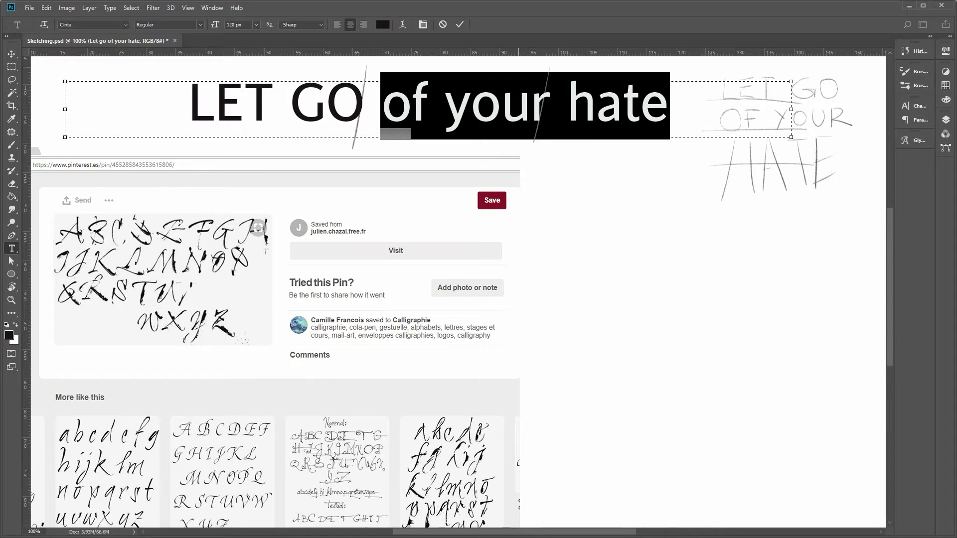
Apply All Caps to 'of your hate' and commit the heading text
click(917, 105)
click(821, 182)
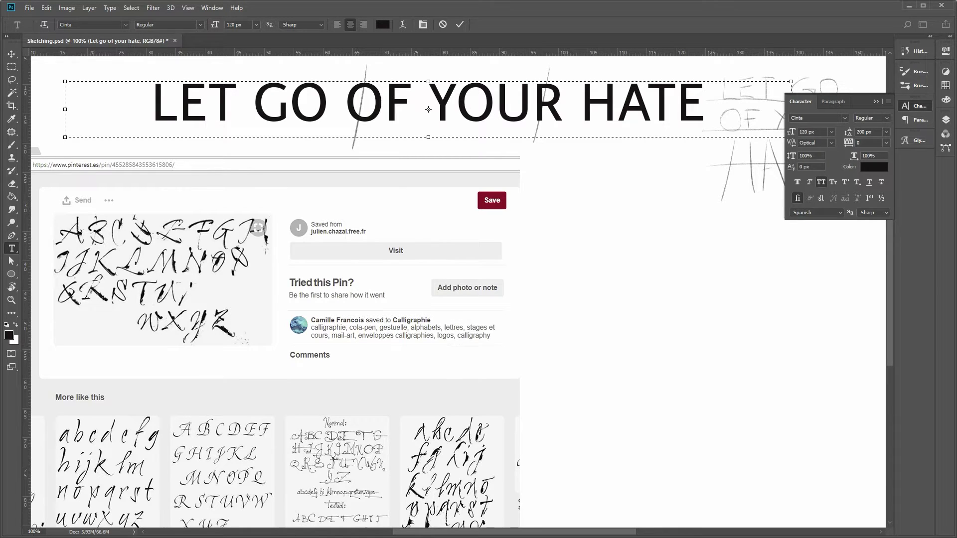
click(917, 106)
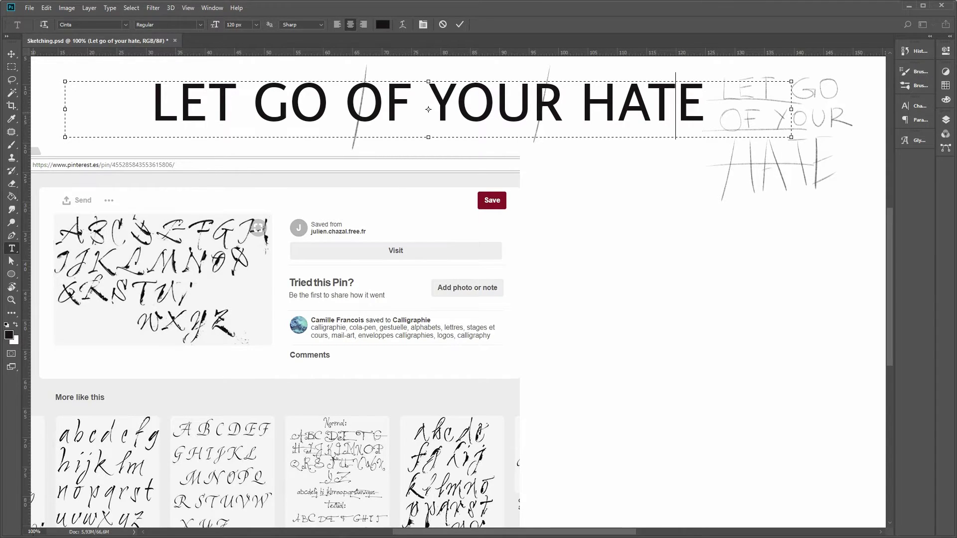
click(11, 144)
Make Layer 3 the active drawing layer again
click(946, 120)
click(877, 173)
click(945, 120)
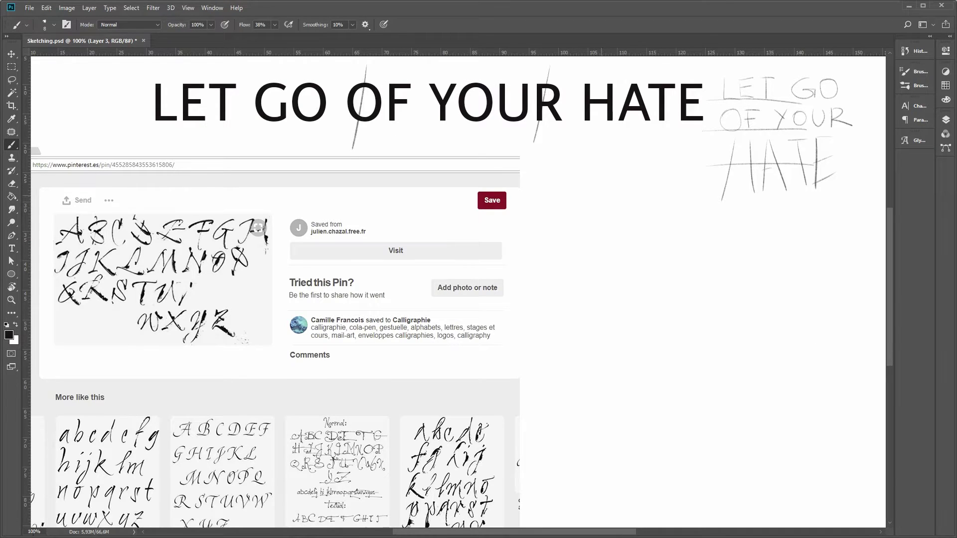
Outline large block letters L, E and T
drag(567, 194, 611, 230)
mouse_move(558, 180)
mouse_down()
mouse_move(586, 179)
mouse_move(580, 227)
mouse_move(558, 240)
mouse_up()
mouse_move(559, 243)
mouse_down()
mouse_move(605, 242)
mouse_move(609, 223)
mouse_up()
drag(604, 226, 604, 246)
mouse_move(616, 179)
mouse_down()
mouse_move(615, 241)
mouse_move(654, 175)
mouse_up()
drag(619, 242, 661, 238)
mouse_move(634, 205)
mouse_down()
mouse_move(634, 225)
mouse_move(665, 195)
mouse_up()
drag(661, 177, 649, 208)
mouse_move(678, 178)
mouse_down()
mouse_move(678, 198)
mouse_move(723, 175)
mouse_up()
mouse_move(684, 195)
mouse_down()
mouse_move(728, 193)
mouse_move(697, 230)
mouse_up()
mouse_move(716, 194)
mouse_down()
mouse_move(714, 232)
mouse_move(722, 235)
mouse_up()
drag(698, 226, 699, 241)
Hatch the insides of the block L, E and T
mouse_move(574, 185)
mouse_down()
mouse_move(560, 198)
mouse_move(559, 243)
mouse_up()
drag(603, 225, 581, 242)
mouse_move(646, 179)
mouse_down()
mouse_move(617, 199)
mouse_move(618, 230)
mouse_move(620, 239)
mouse_move(653, 236)
mouse_up()
drag(708, 178, 680, 195)
drag(718, 178, 688, 195)
mouse_move(727, 177)
mouse_down()
mouse_move(700, 194)
mouse_move(697, 211)
mouse_up()
drag(713, 207, 697, 217)
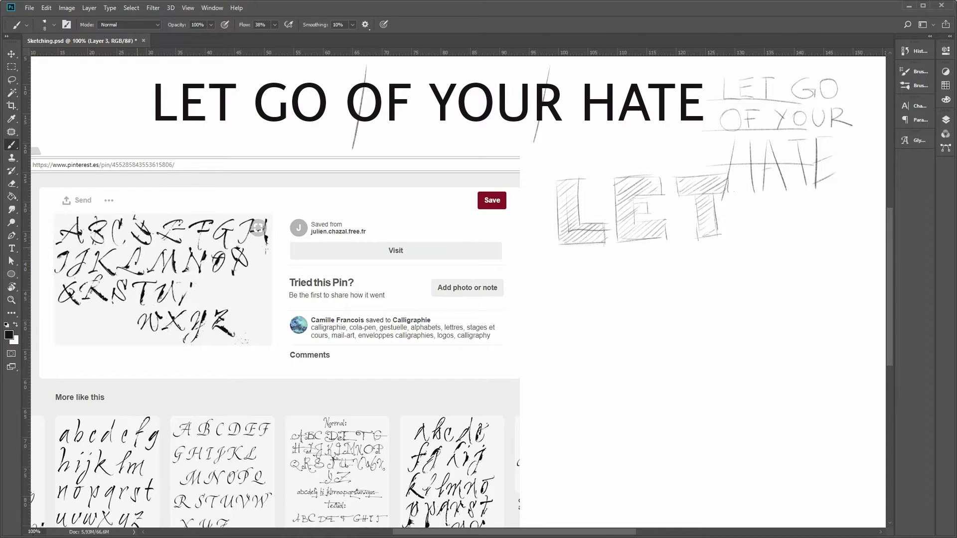
Circle the J, A and T in the reference alphabet
mouse_move(266, 204)
mouse_down()
mouse_move(231, 231)
mouse_move(270, 206)
mouse_up()
drag(90, 209, 94, 215)
drag(138, 270, 162, 274)
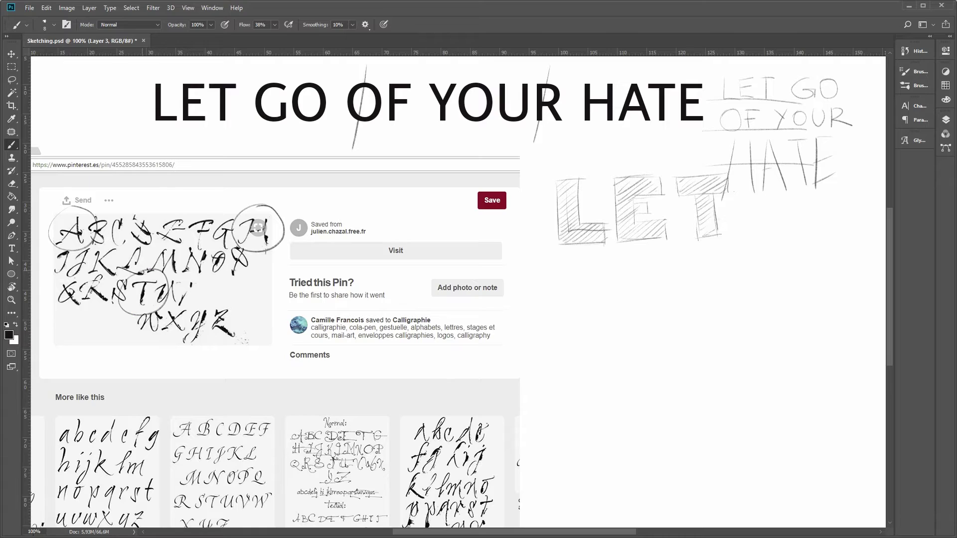
Circle the reference E, then sketch the slanted H and A strokes below LET
drag(187, 204, 199, 209)
drag(589, 282, 538, 422)
mouse_move(625, 271)
mouse_down()
mouse_move(651, 446)
mouse_move(653, 409)
mouse_up()
drag(554, 322, 673, 332)
mouse_move(681, 267)
mouse_down()
mouse_move(661, 443)
mouse_move(676, 356)
mouse_up()
drag(685, 248, 723, 367)
drag(713, 329, 673, 376)
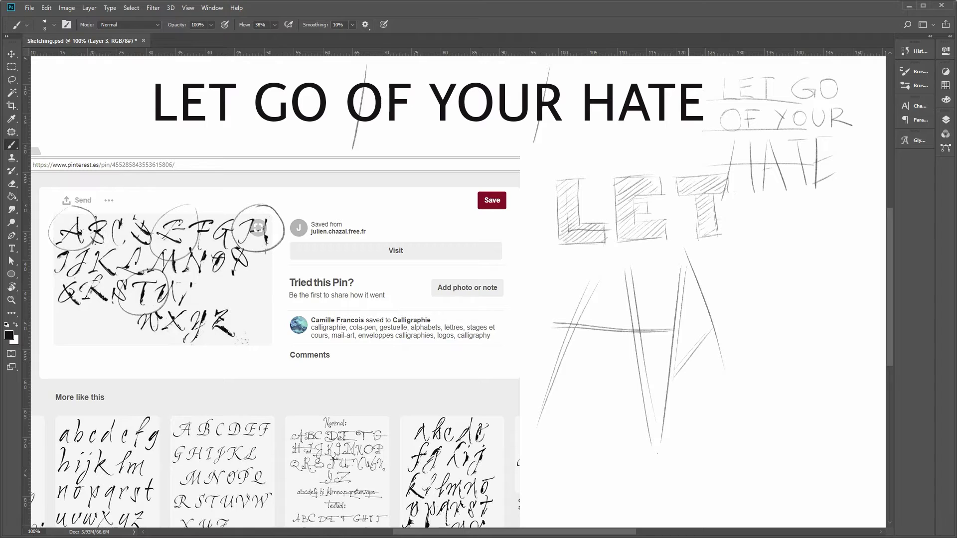
drag(696, 293, 742, 405)
Sketch the tall T with slanted crossbars and the E at the right end
drag(745, 275, 757, 469)
drag(706, 271, 824, 252)
mouse_move(750, 262)
mouse_down()
mouse_move(823, 251)
mouse_move(786, 418)
mouse_up()
drag(781, 276, 879, 260)
mouse_move(771, 334)
mouse_down()
mouse_move(842, 310)
mouse_move(771, 401)
mouse_up()
drag(839, 352, 777, 407)
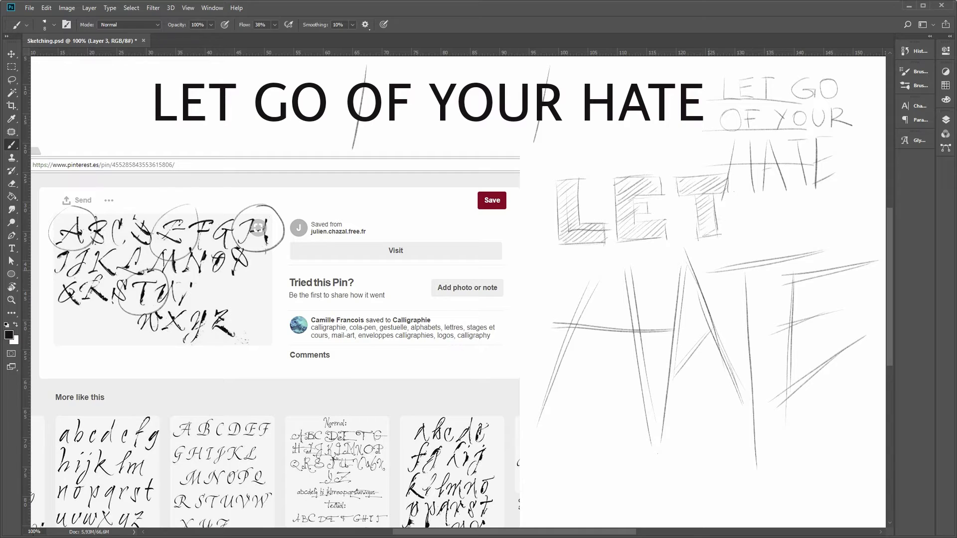
Strengthen and refine the HATE strokes, adding hatches atop the E
drag(613, 263, 575, 311)
drag(604, 272, 540, 410)
drag(633, 330, 641, 403)
drag(686, 321, 666, 419)
drag(709, 297, 704, 327)
drag(796, 282, 830, 270)
drag(751, 280, 757, 464)
Add circles around LET's L and E, a small box, and an oval around HATE's E
mouse_move(595, 282)
mouse_down()
mouse_move(601, 322)
mouse_move(597, 283)
mouse_up()
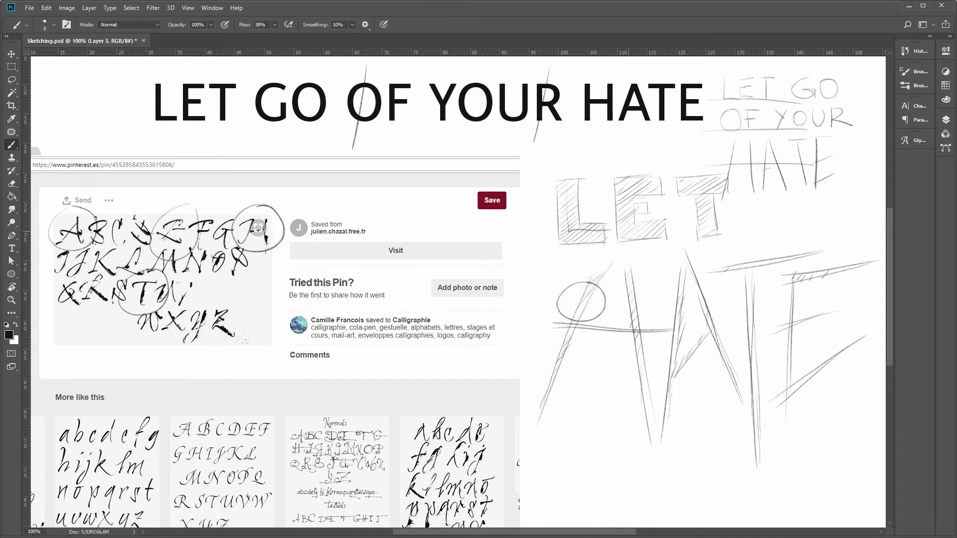
mouse_move(583, 208)
mouse_down()
mouse_move(549, 225)
mouse_move(602, 219)
mouse_move(579, 208)
mouse_up()
drag(513, 257, 518, 322)
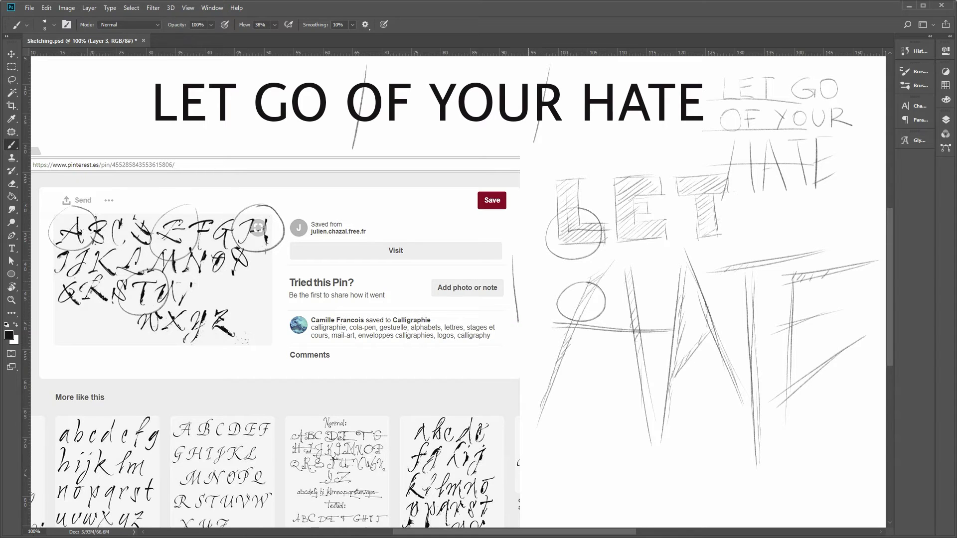
mouse_move(533, 251)
mouse_down()
mouse_move(538, 329)
mouse_move(516, 329)
mouse_up()
drag(545, 254, 552, 330)
mouse_move(662, 161)
mouse_down()
mouse_move(605, 191)
mouse_move(672, 185)
mouse_up()
mouse_move(797, 269)
mouse_down()
mouse_move(772, 398)
mouse_move(849, 252)
mouse_up()
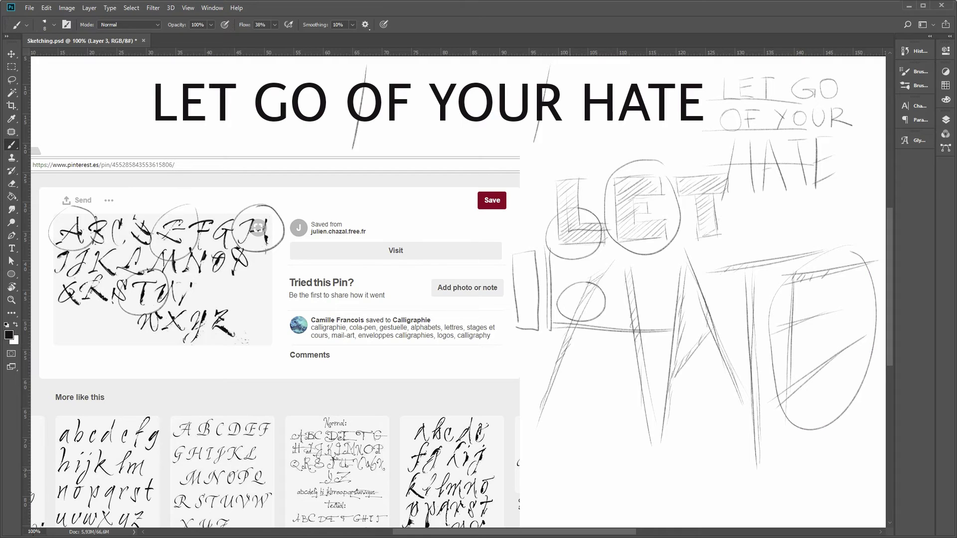
Draft a small two-bar E, then a T with stem, crossbar and extra strokes
mouse_move(554, 466)
mouse_down()
mouse_move(553, 498)
mouse_move(577, 463)
mouse_up()
drag(553, 496, 574, 493)
drag(587, 444, 591, 496)
drag(576, 441, 611, 441)
drag(582, 474, 599, 467)
mouse_move(583, 501)
mouse_down()
mouse_move(613, 481)
mouse_move(605, 464)
mouse_move(617, 442)
mouse_up()
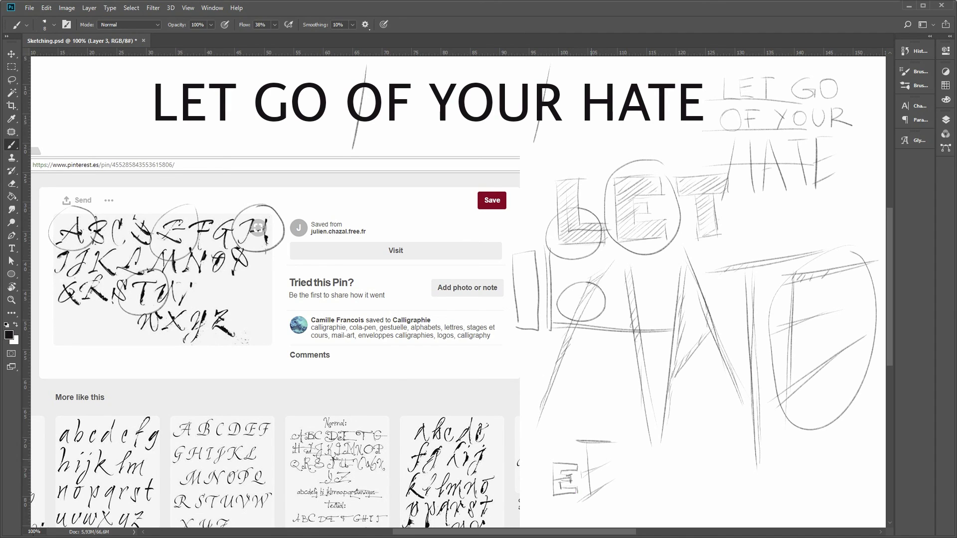
drag(585, 449, 586, 516)
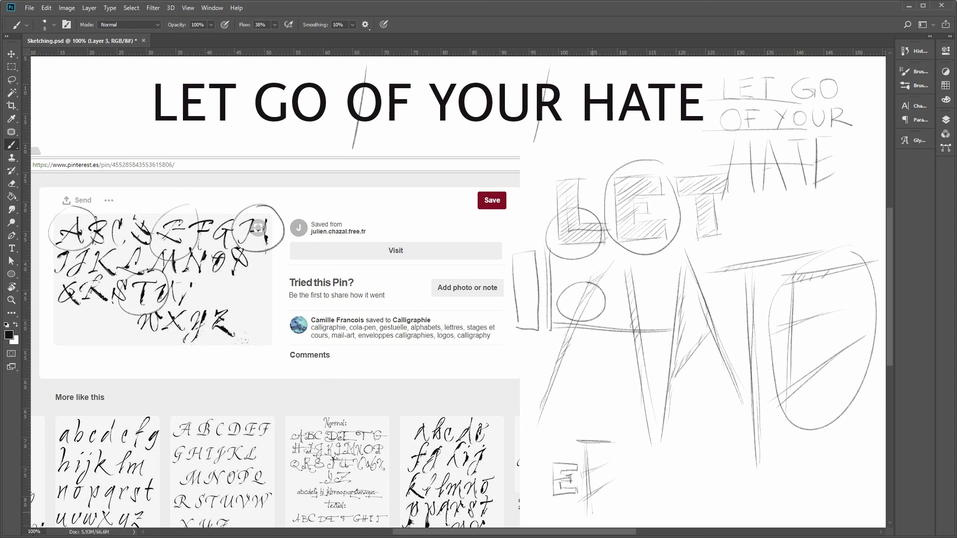